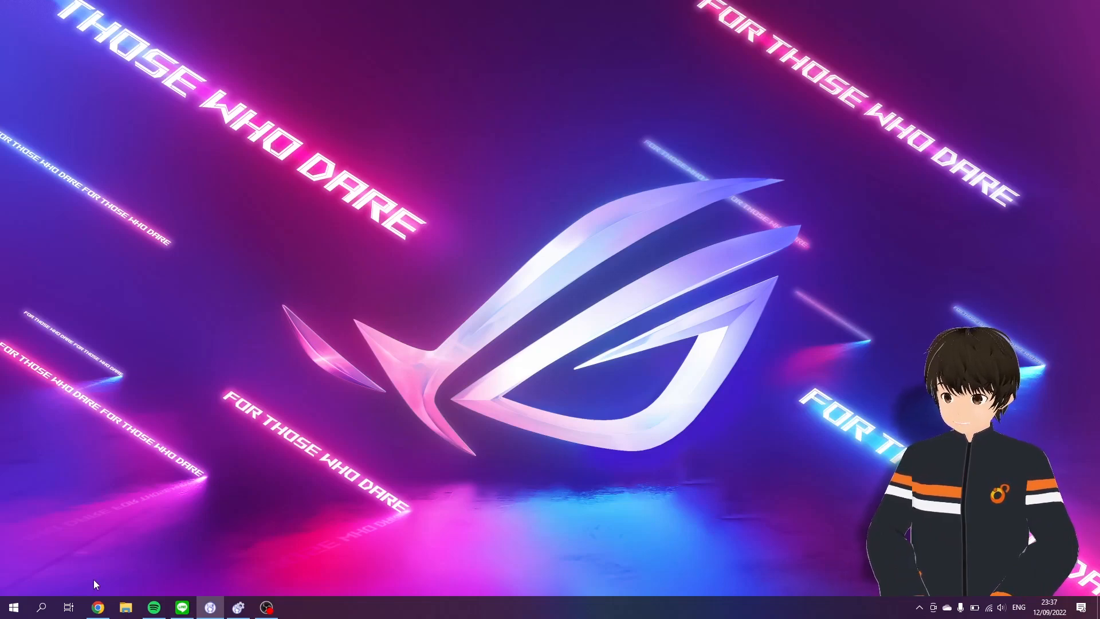
Open Super Decisions, closing its startup tip, and enlarge the main window to fill most of the desktop
click(51, 605)
text(supe)
key(Return)
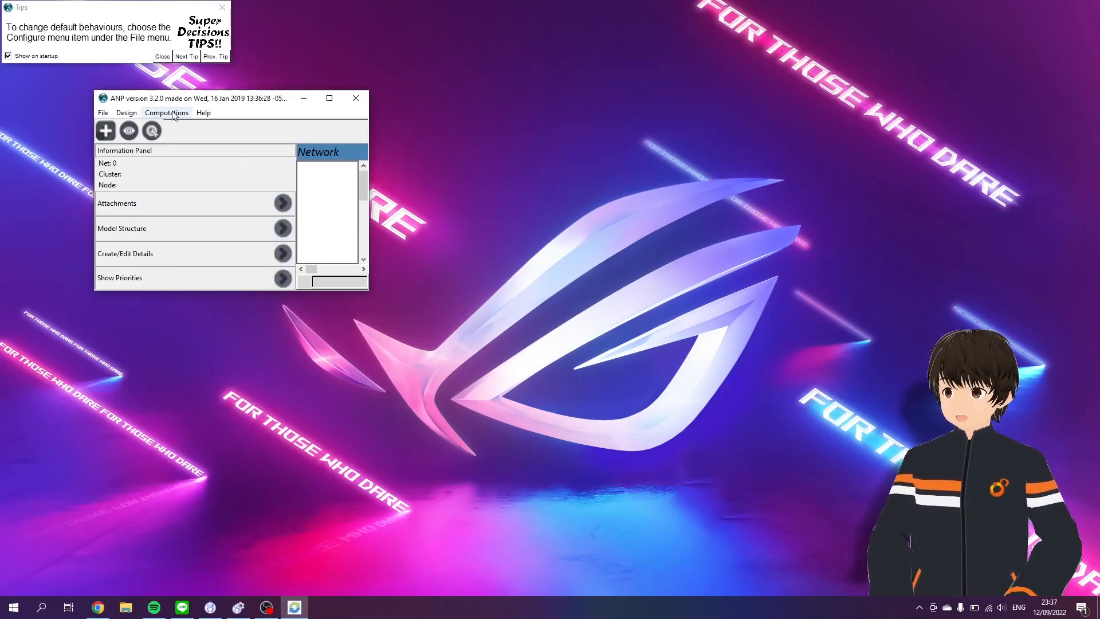
click(170, 61)
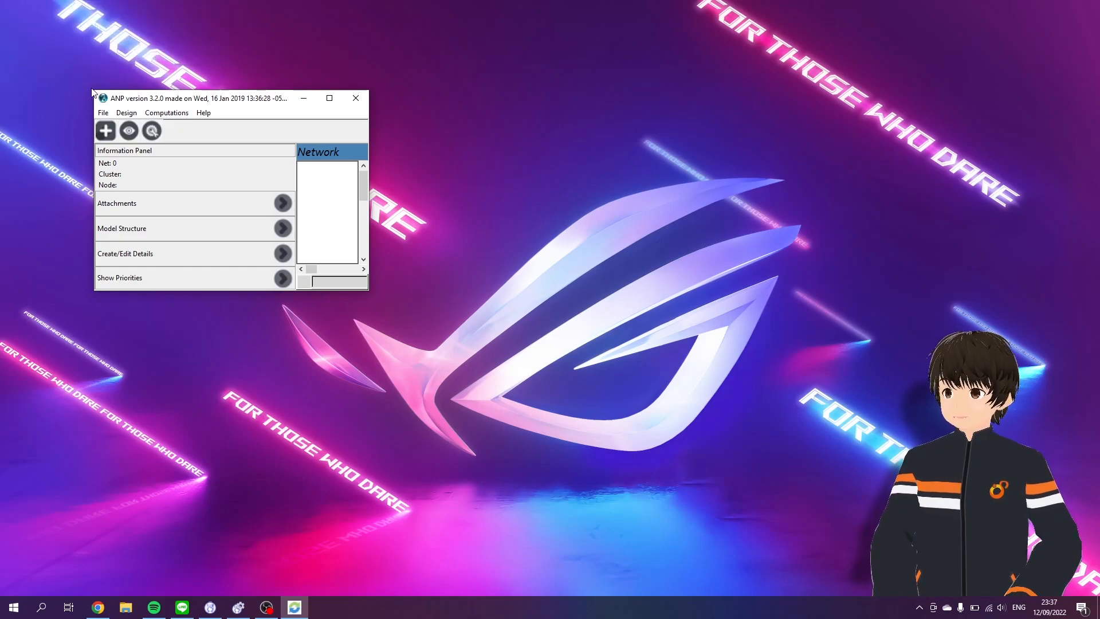
drag(96, 90, 31, 35)
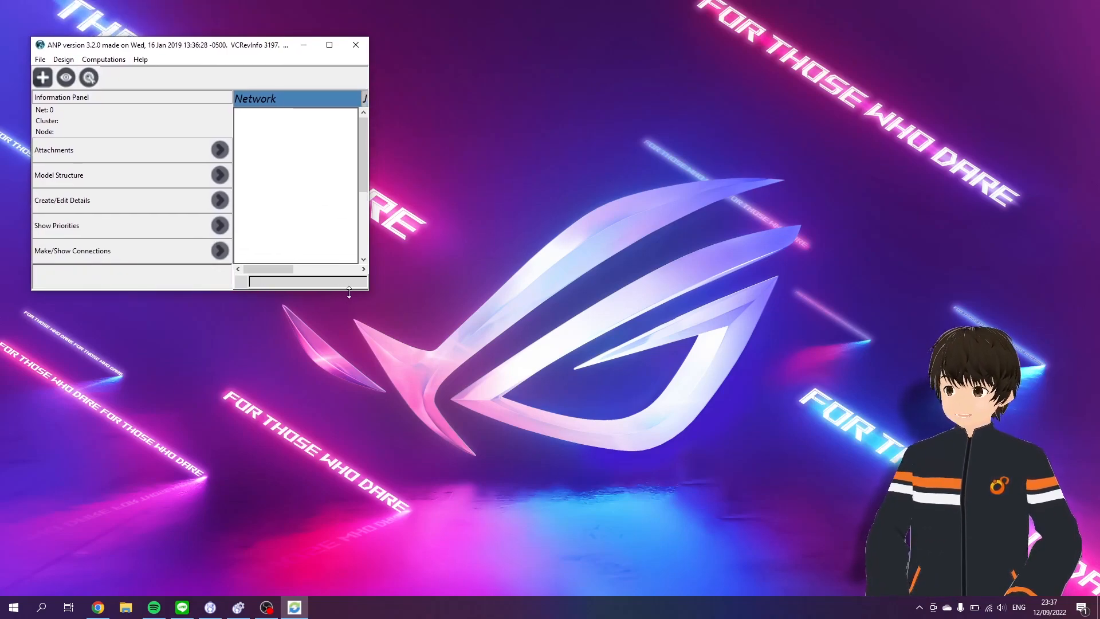
drag(368, 290, 939, 516)
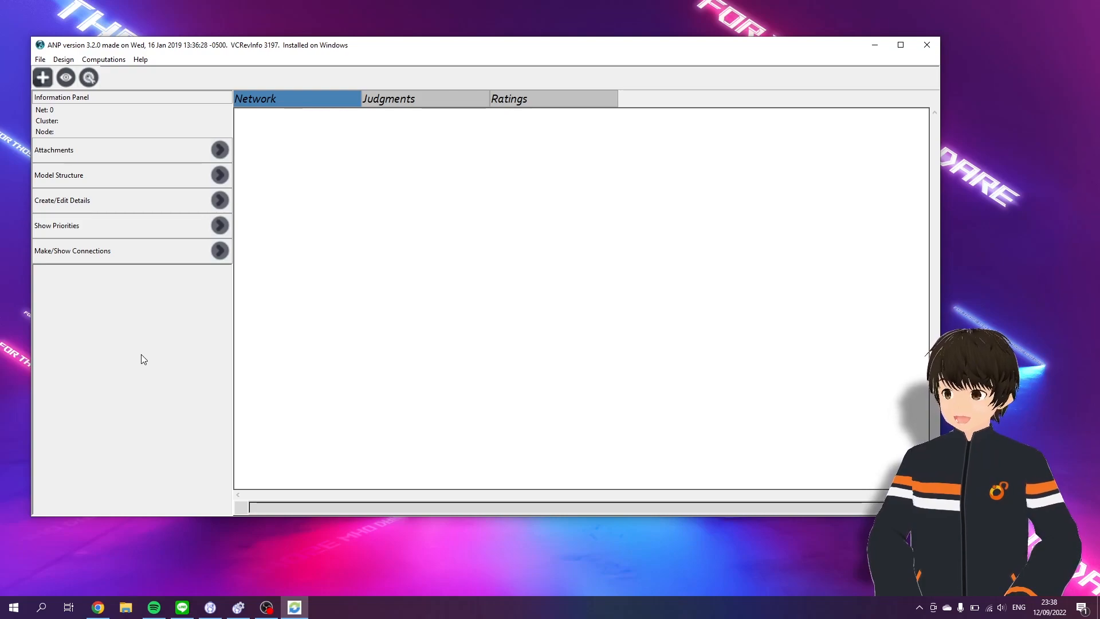
Create two new clusters in the network, named Goal and Criteria
click(43, 79)
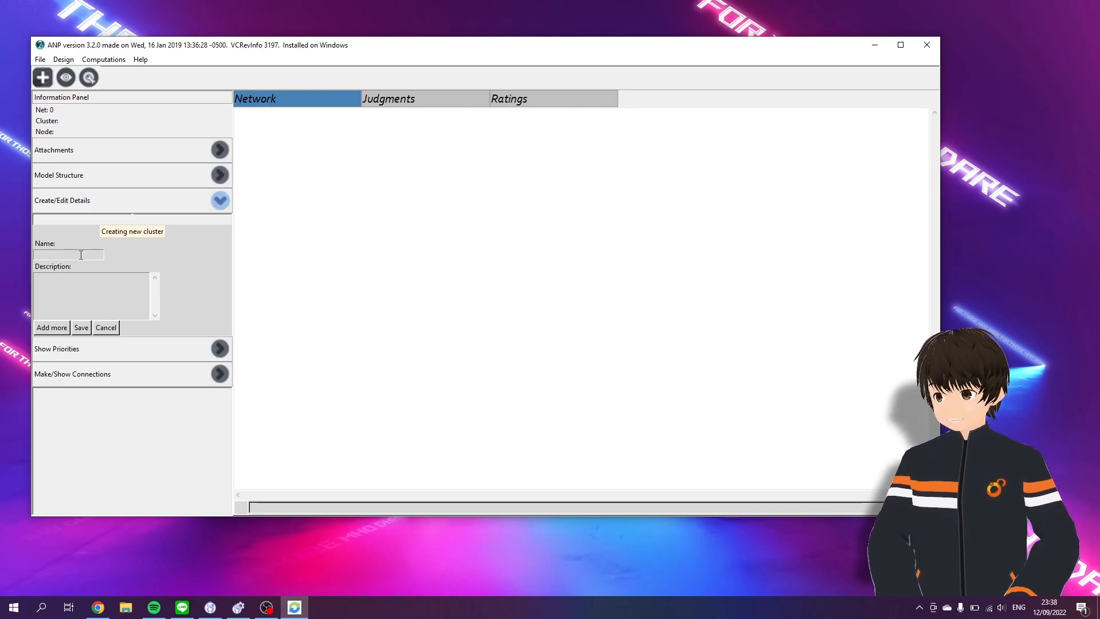
text(Goal)
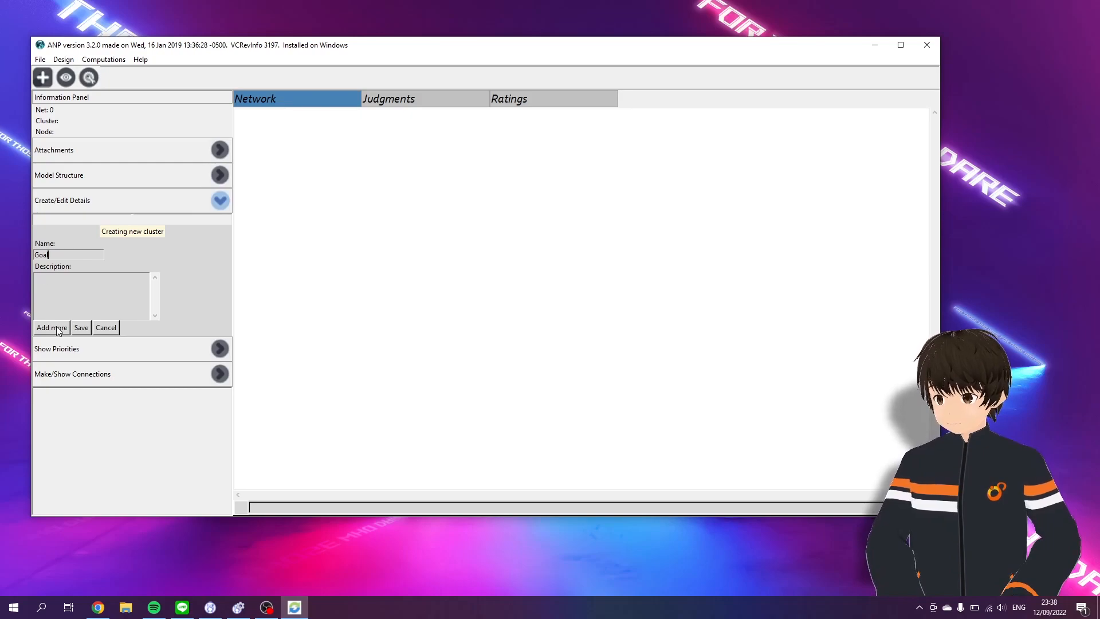
click(57, 329)
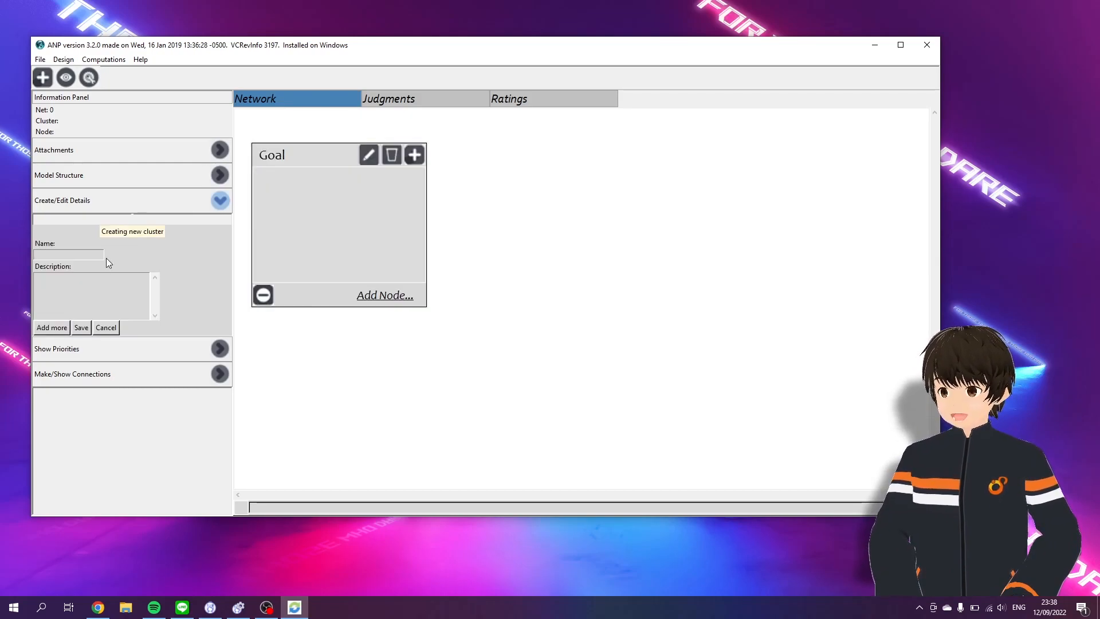
text(C)
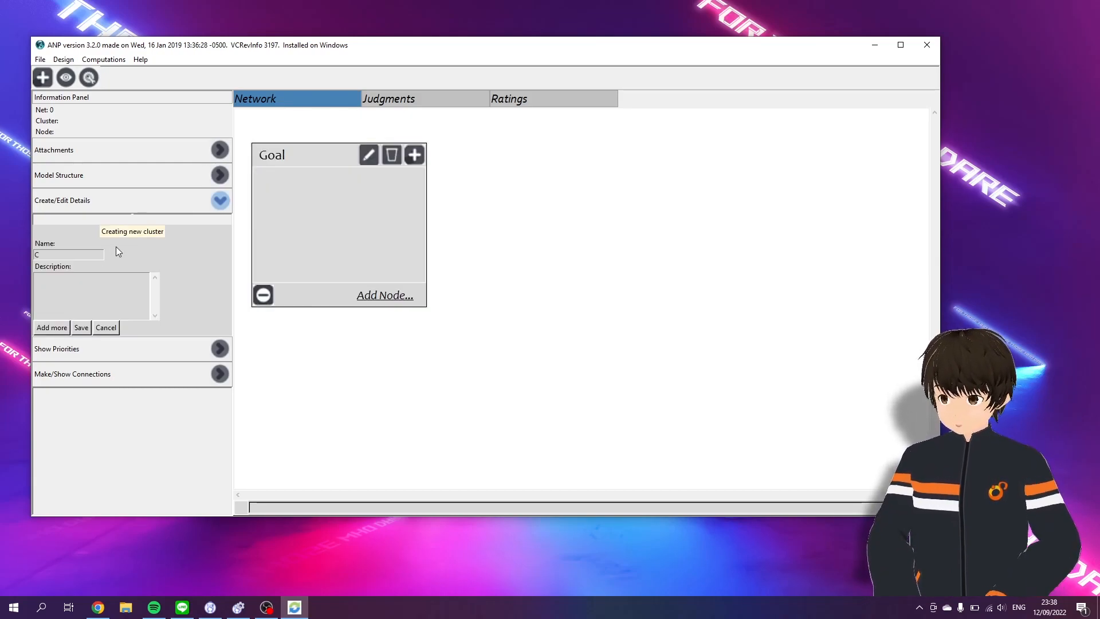
text(riteria)
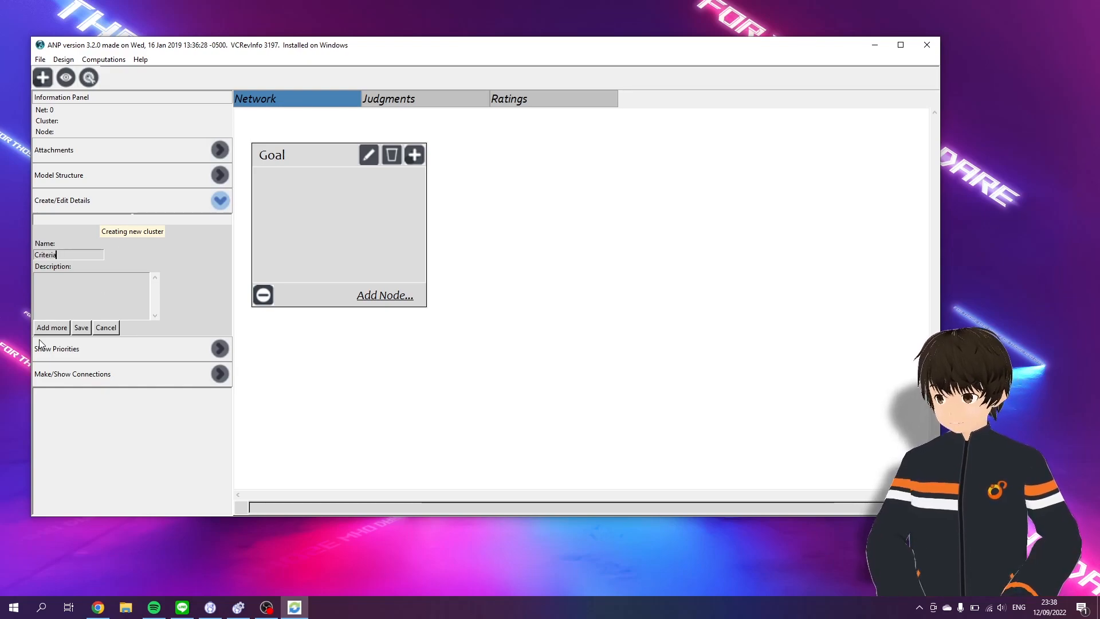
click(51, 332)
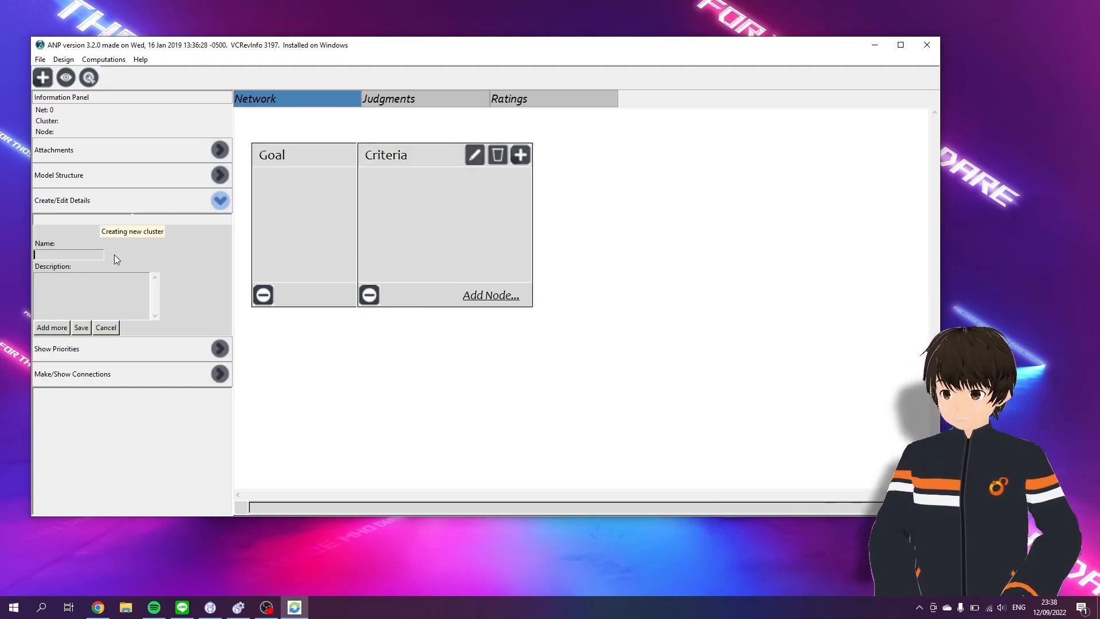
Create an Alternatives cluster and spread the clusters apart, with Criteria placed lower between Goal and Alternatives
text(Alt)
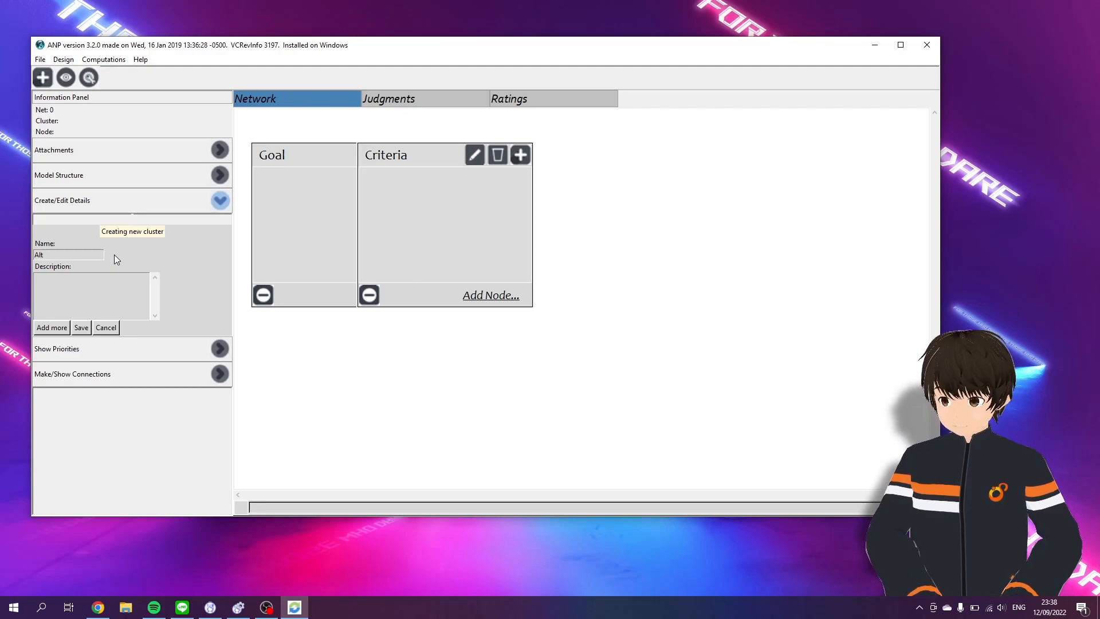
text(ernatives)
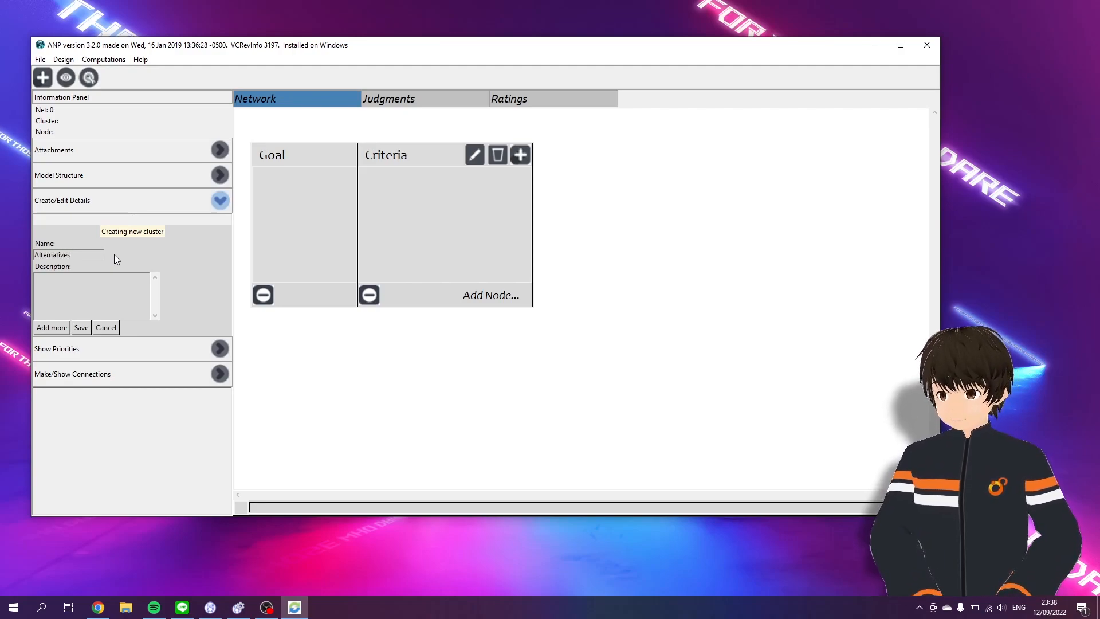
click(82, 328)
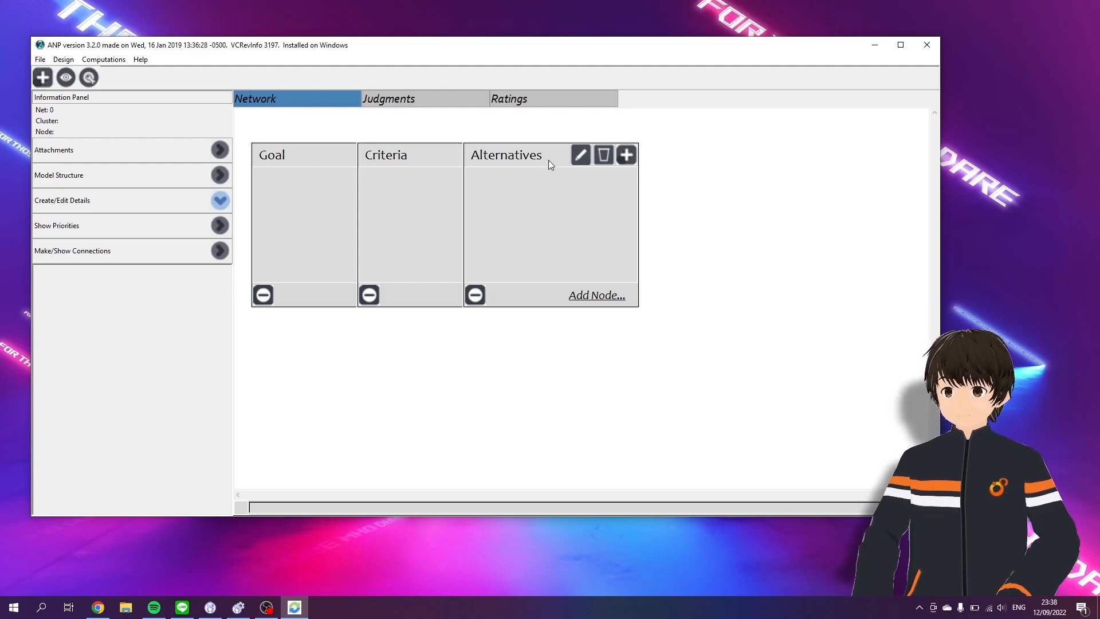
drag(552, 160, 805, 167)
drag(444, 160, 579, 299)
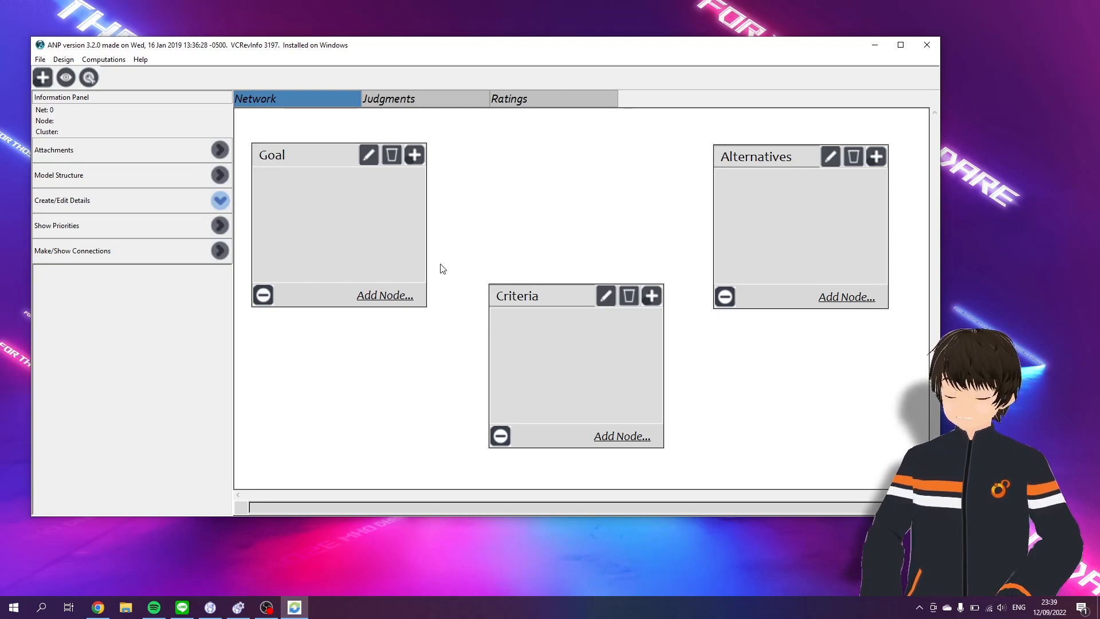
Add a node named Pemilihan Laptop to the Goal cluster
click(392, 296)
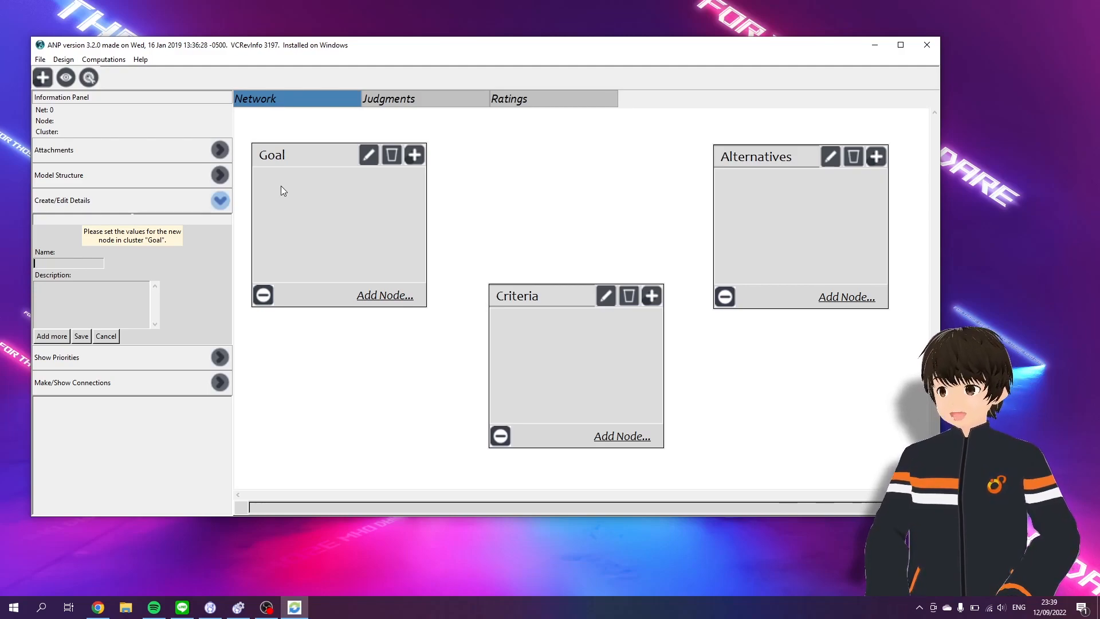
text(Pemilihan)
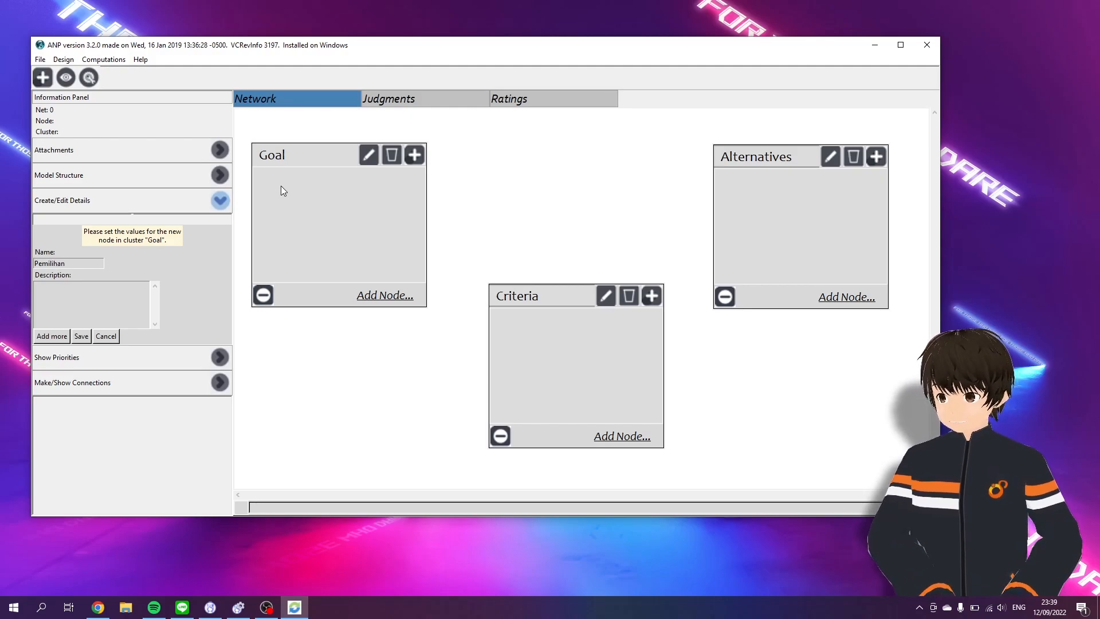
text( Lap;to)
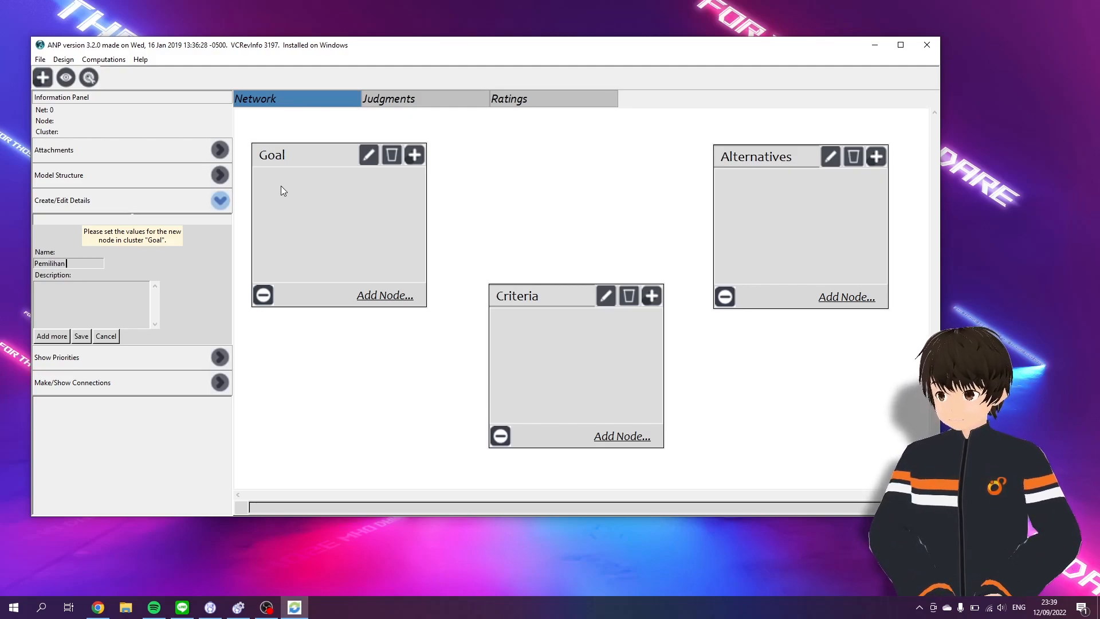
key(BackSpace)
key(BackSpace)
key(BackSpace)
text(top)
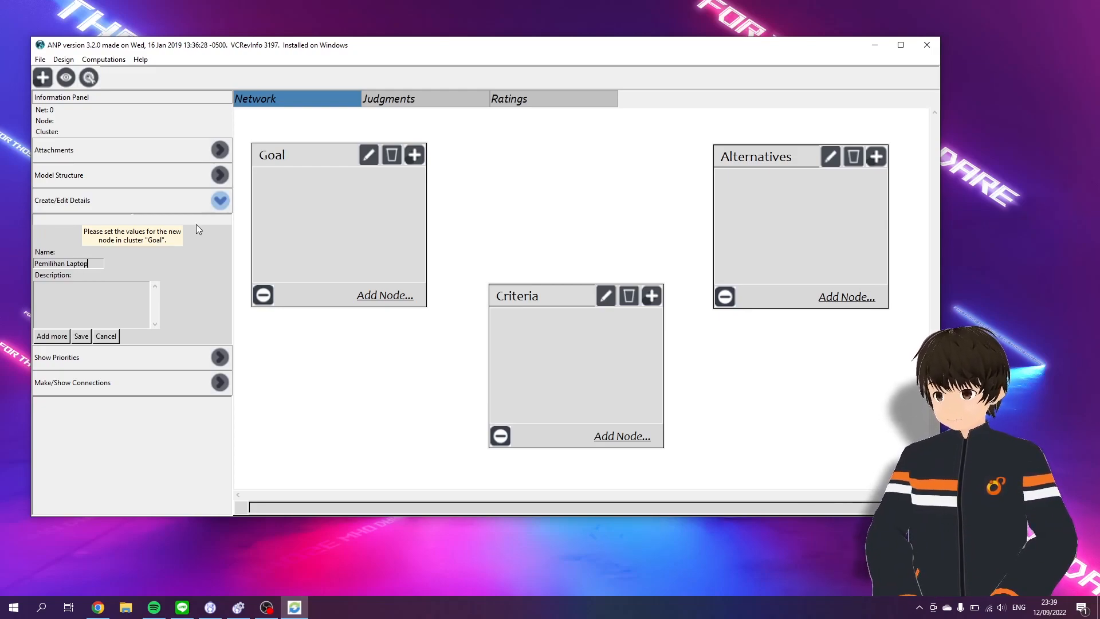
click(81, 335)
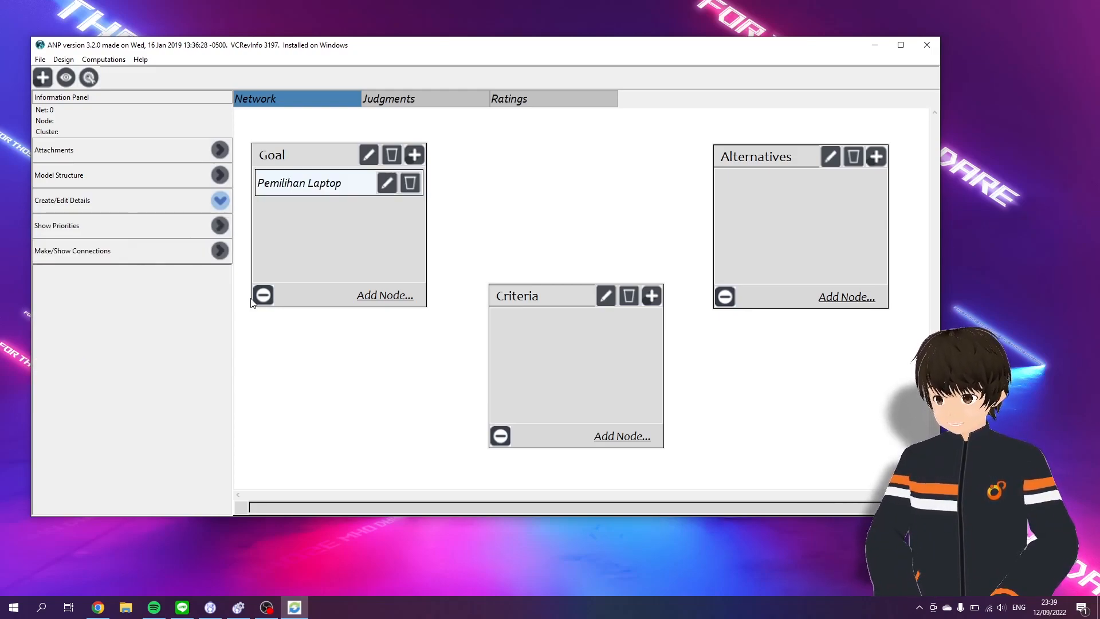
Add the nodes Harga and Processor to the Criteria cluster
click(618, 439)
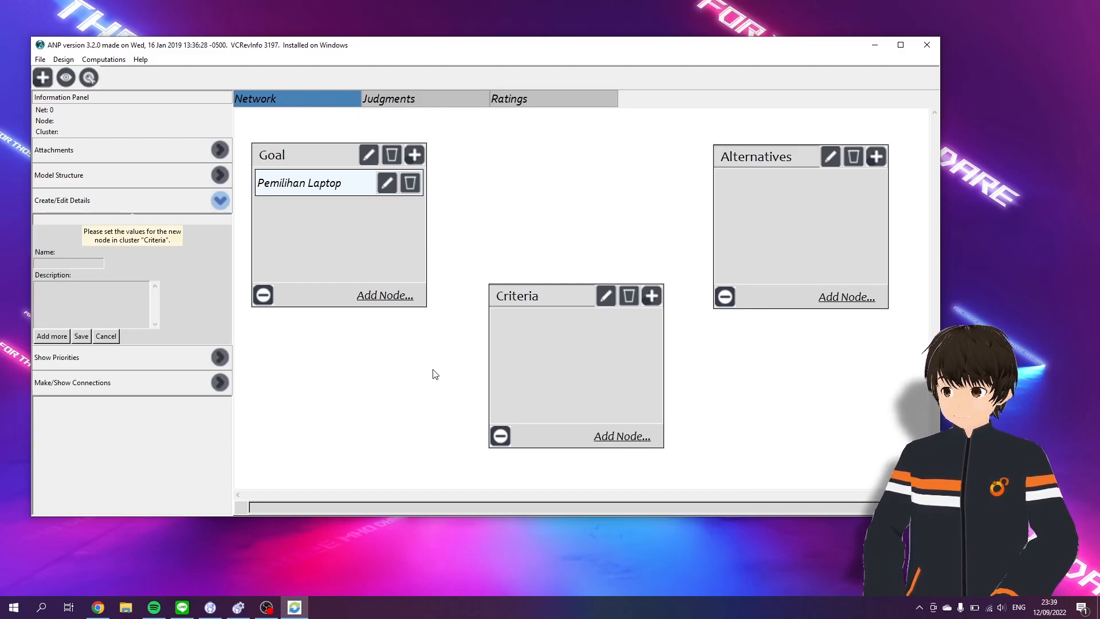
text(Harga)
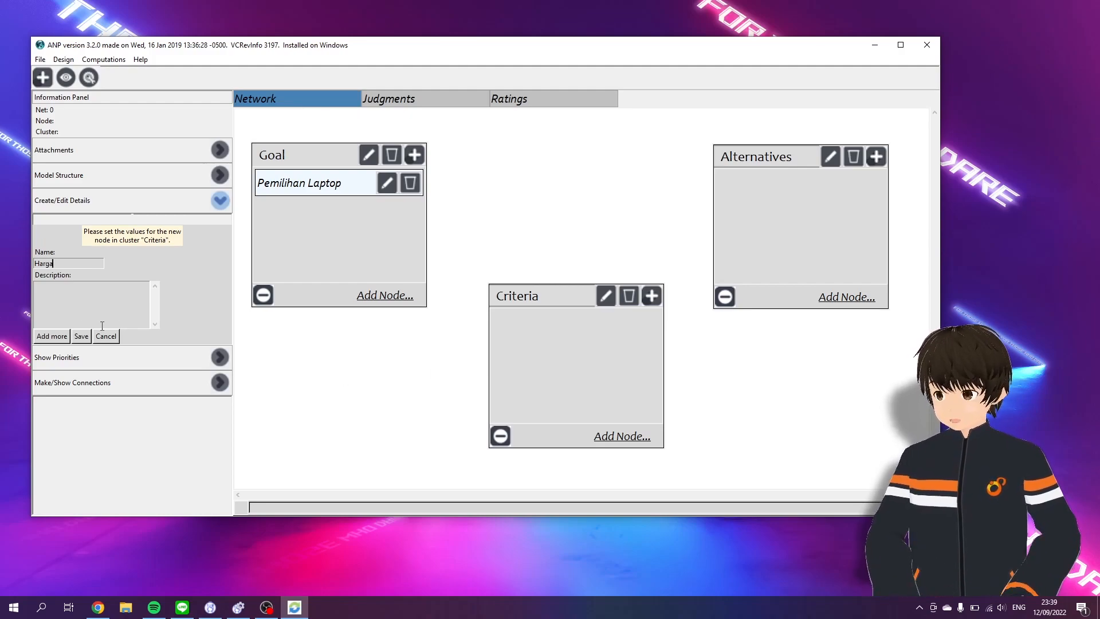
click(52, 338)
text(Process)
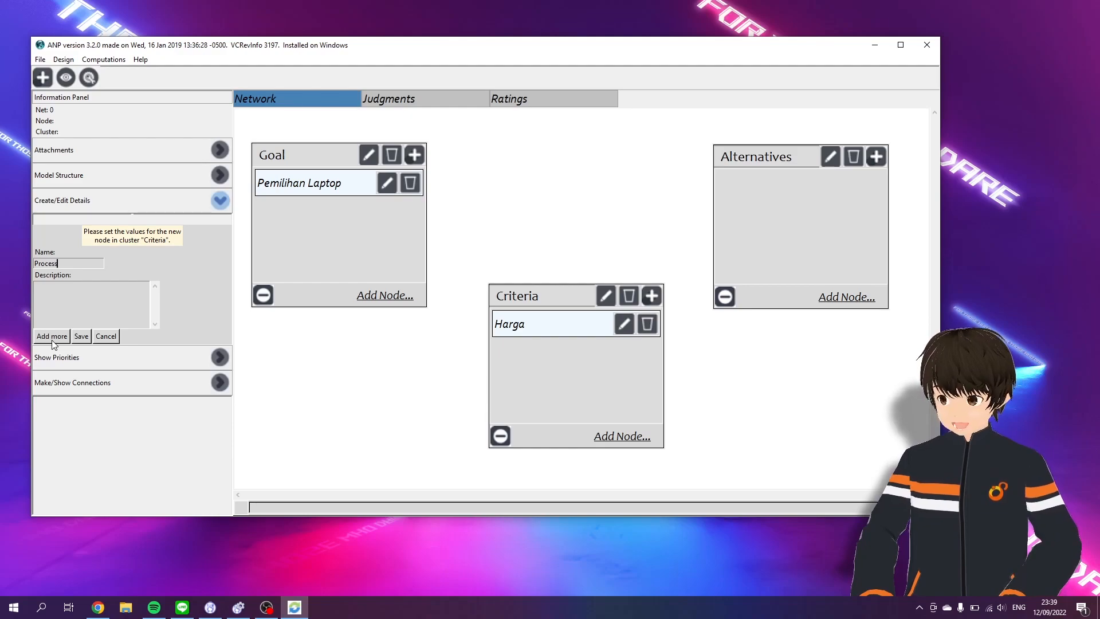
text(or)
click(52, 340)
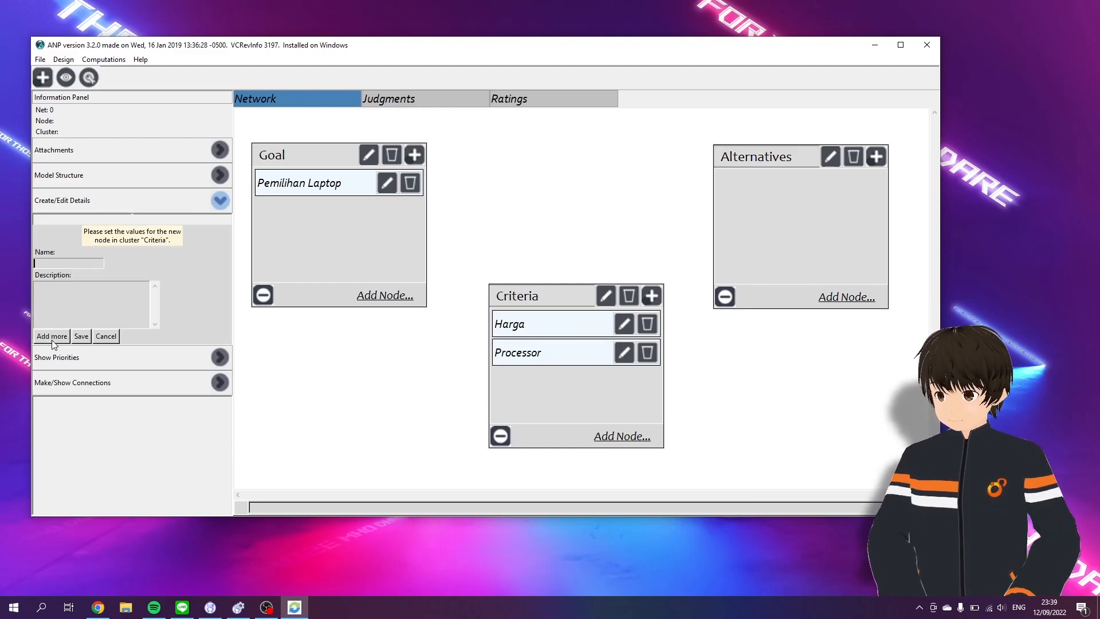
Add the nodes VGA, Storage and Desain to the Criteria cluster and finish its node entry
text(VGA)
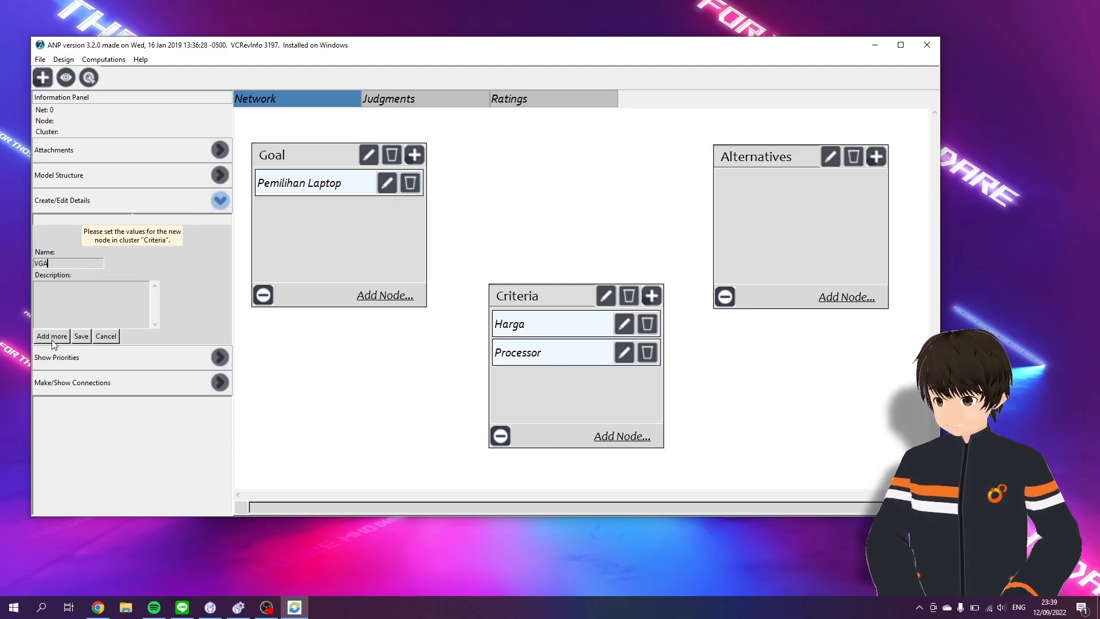
click(52, 340)
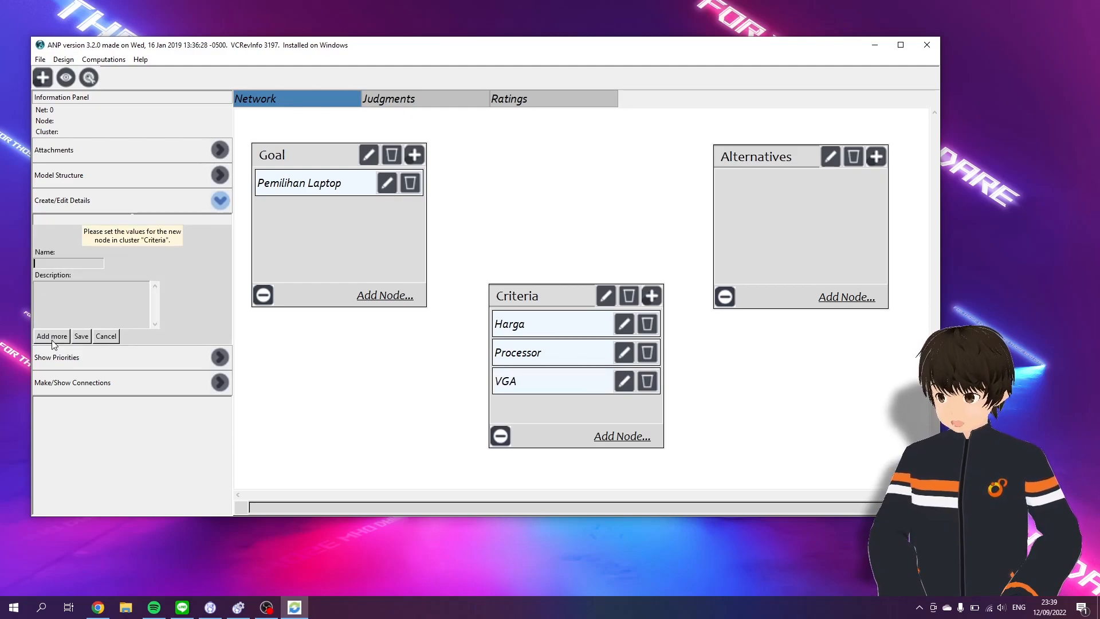
text(Storage)
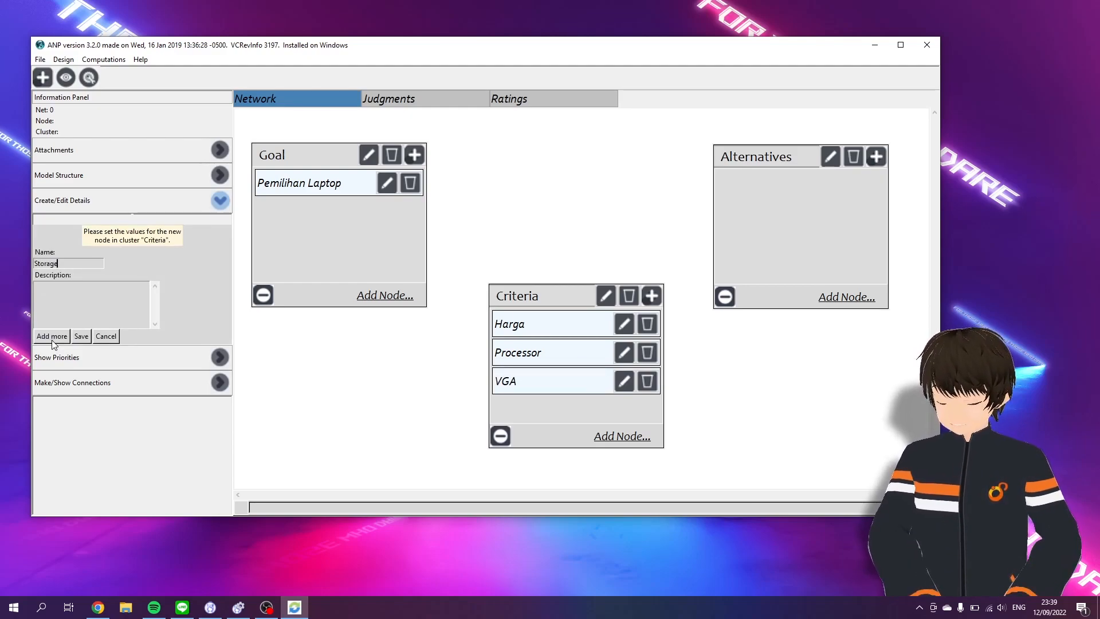
click(53, 341)
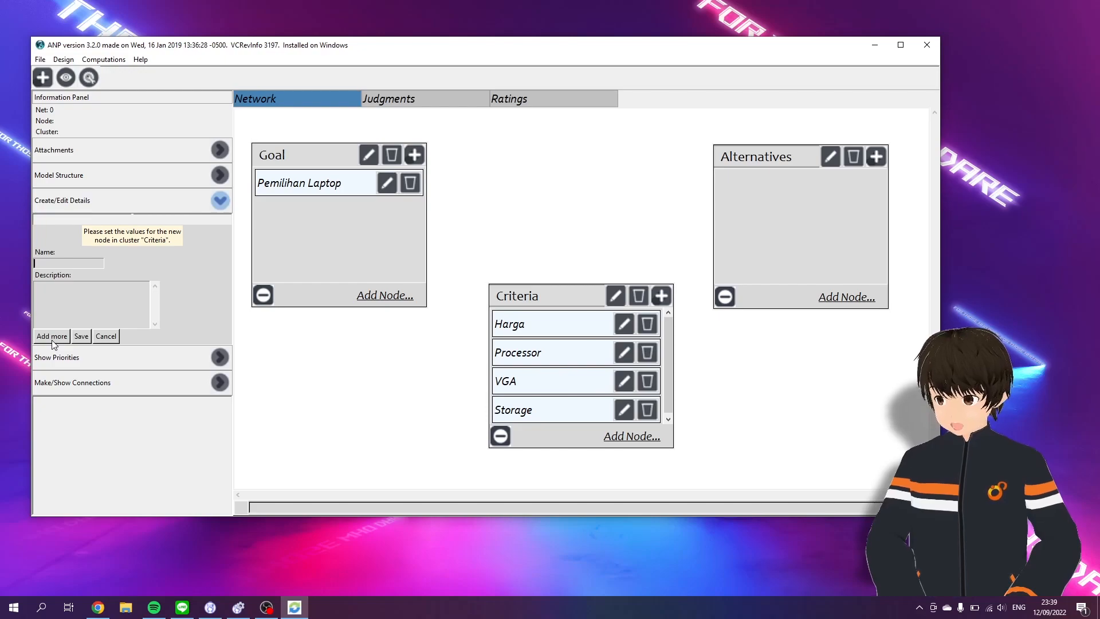
text(Desain)
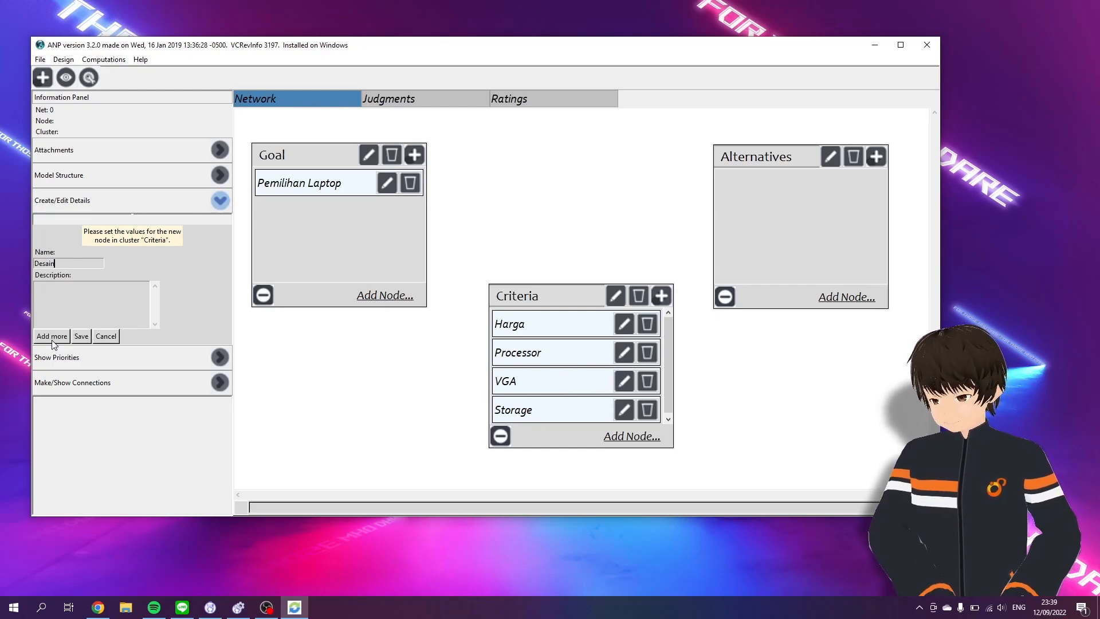
click(80, 339)
drag(671, 371, 675, 329)
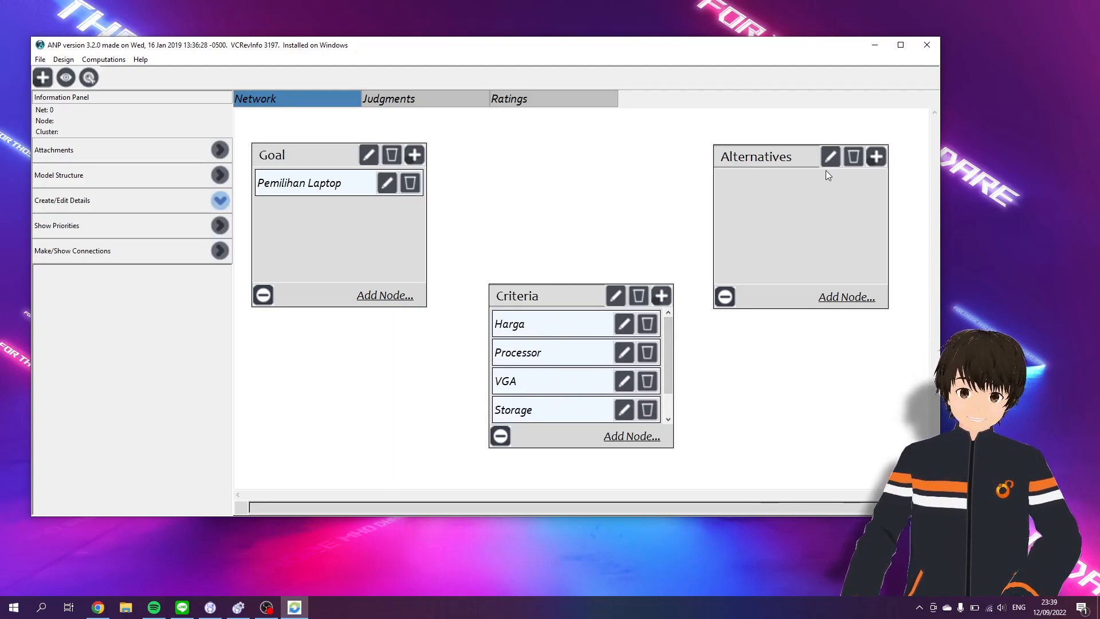
Add a node named Laptop 1 to the Alternatives cluster
click(862, 300)
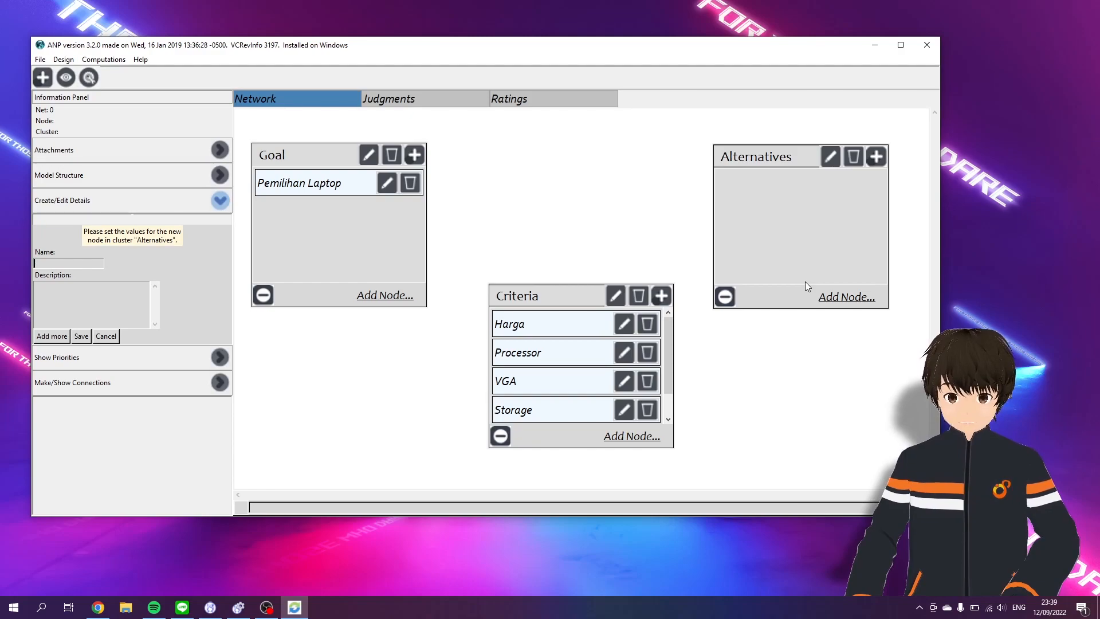
text(Alptop)
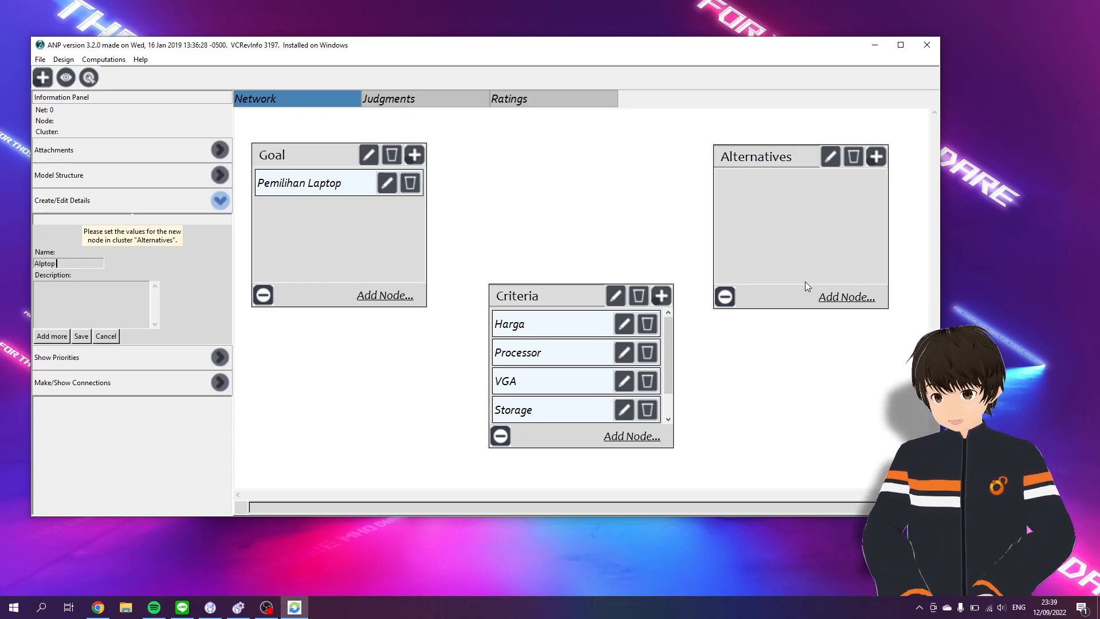
key(BackSpace)
key(BackSpace)
key(BackSpace)
key(BackSpace)
key(BackSpace)
key(BackSpace)
text(La)
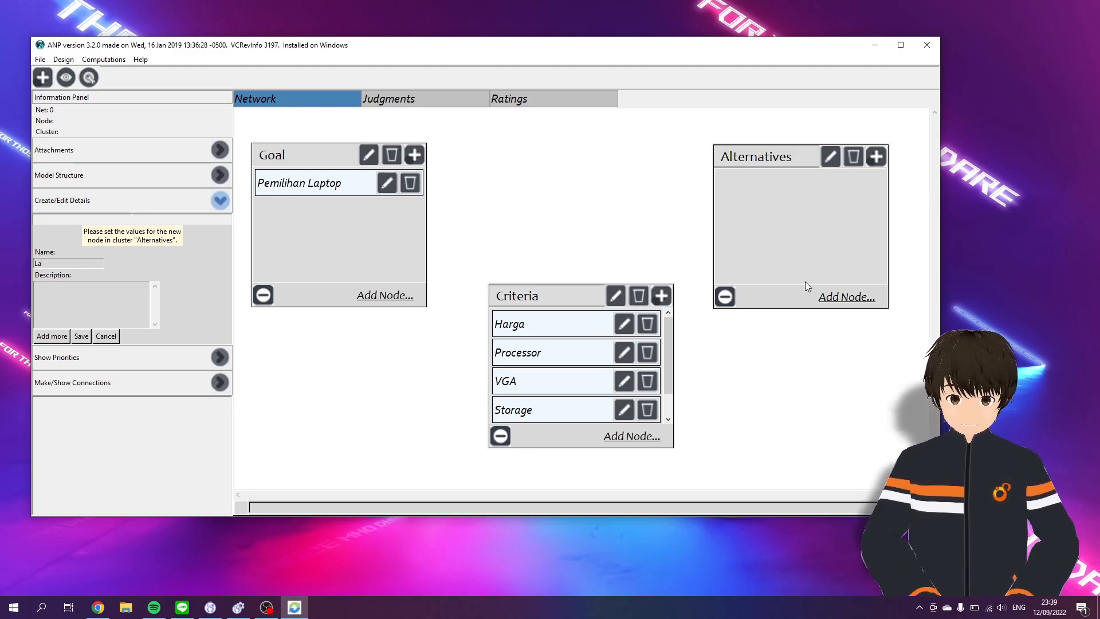
text(ptop 1)
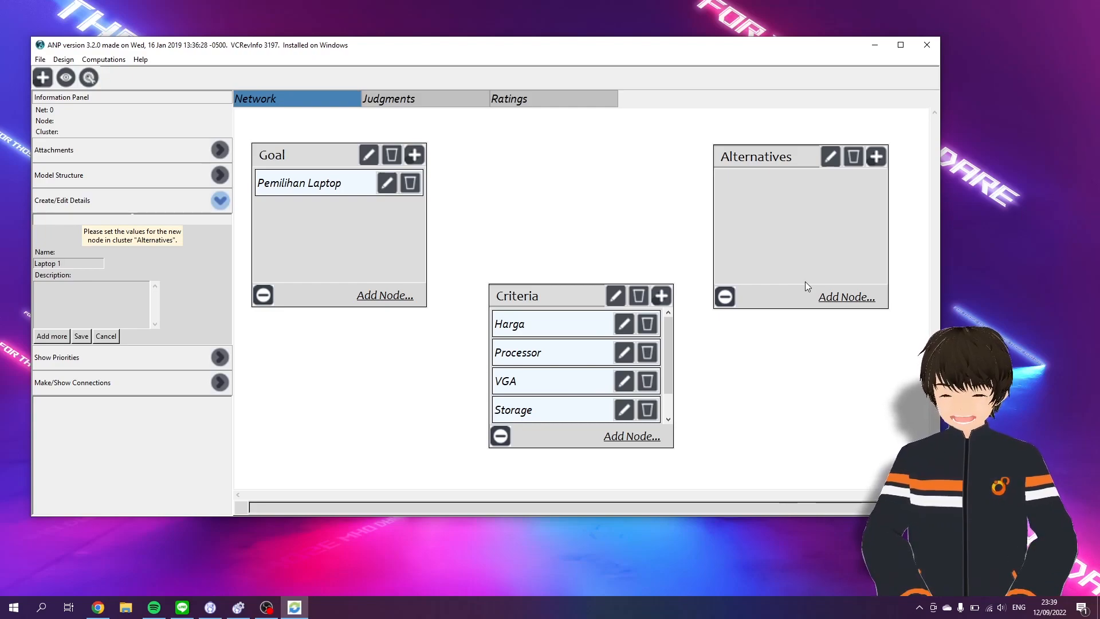
click(63, 337)
Add the nodes Laptop 2 and Laptop 3 to the Alternatives cluster and finish its node entry
text(Laptop 2)
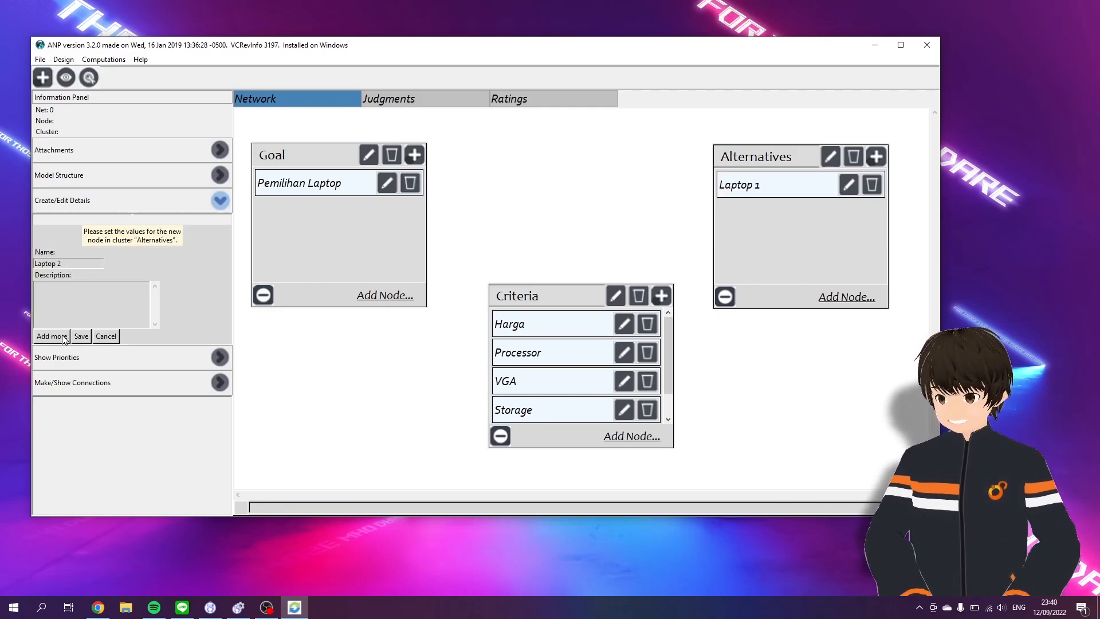
click(64, 337)
text(Laptop)
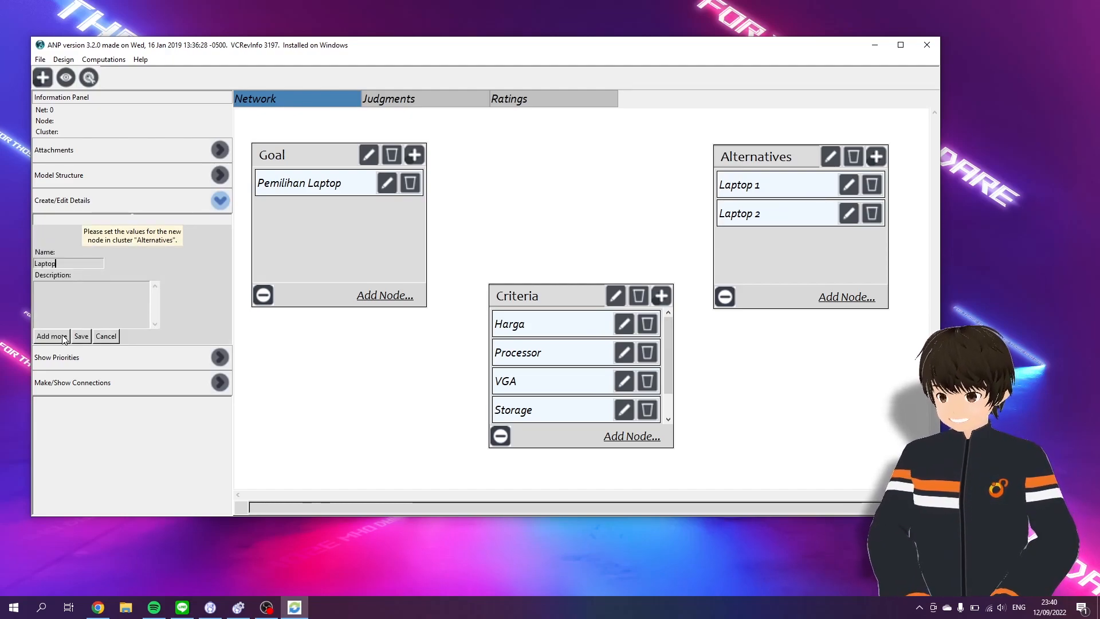
text( 3)
click(81, 336)
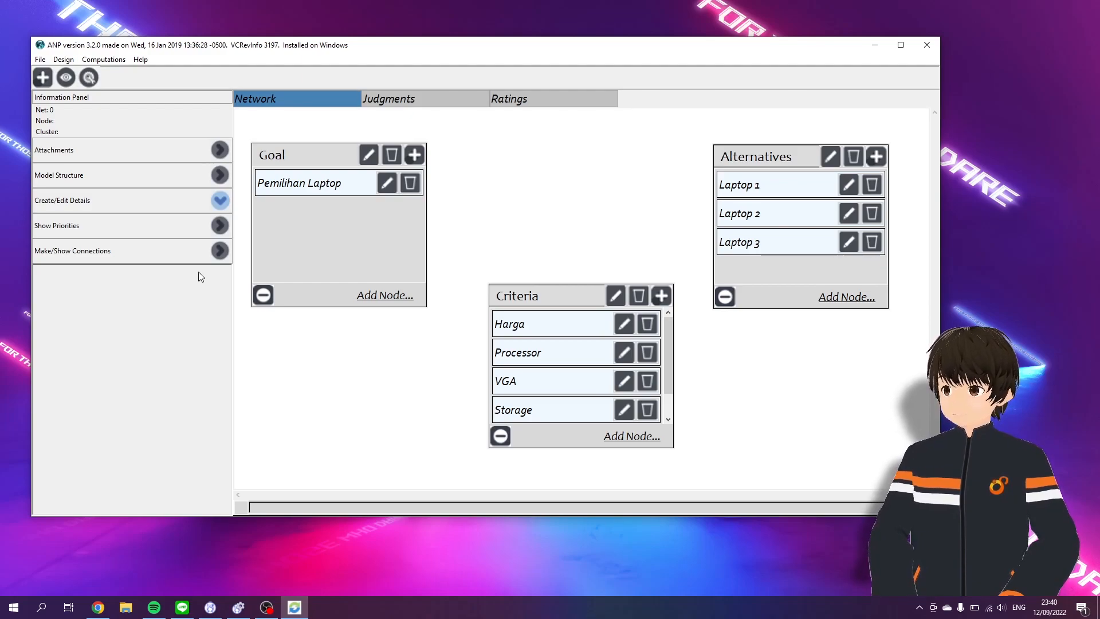
Connect the Pemilihan Laptop goal node to the Criteria nodes Desain, Harga, Processor, Storage and VGA
click(219, 257)
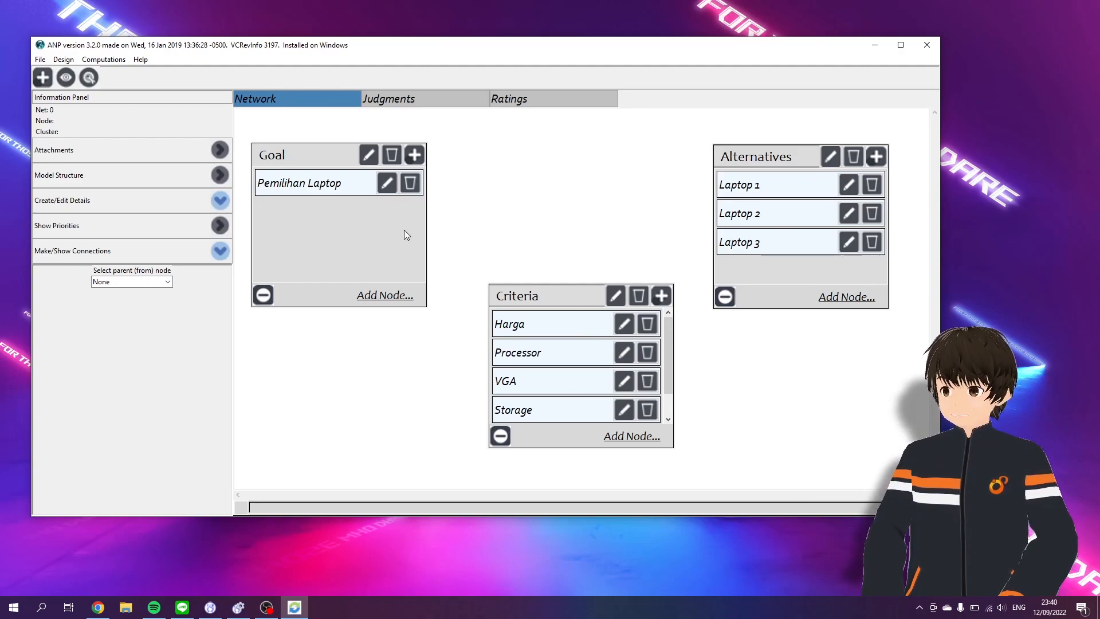
click(146, 281)
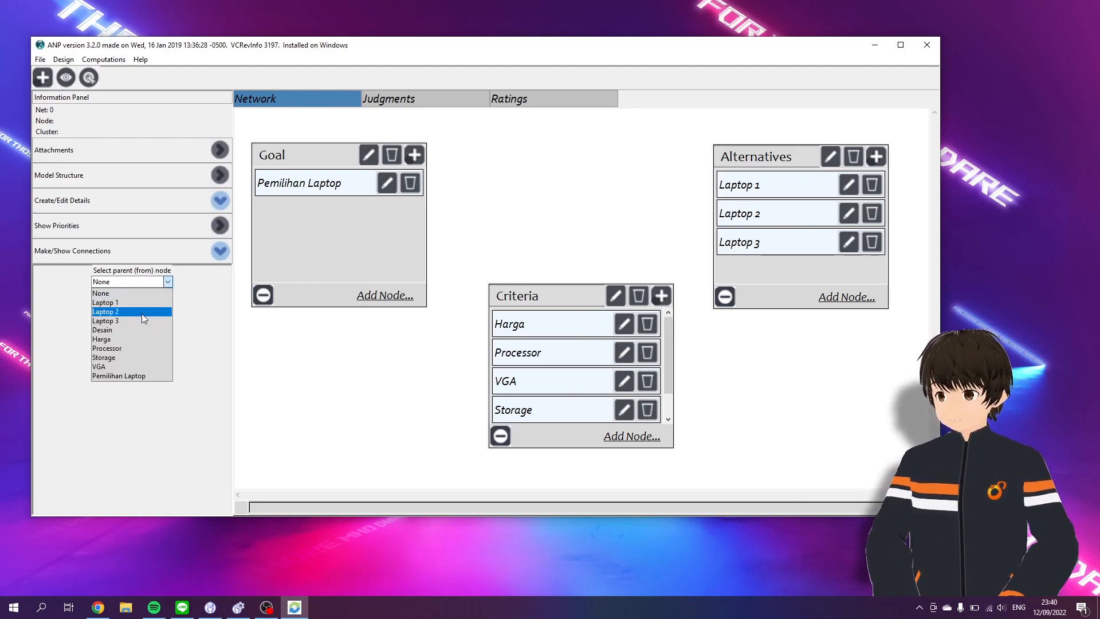
click(139, 374)
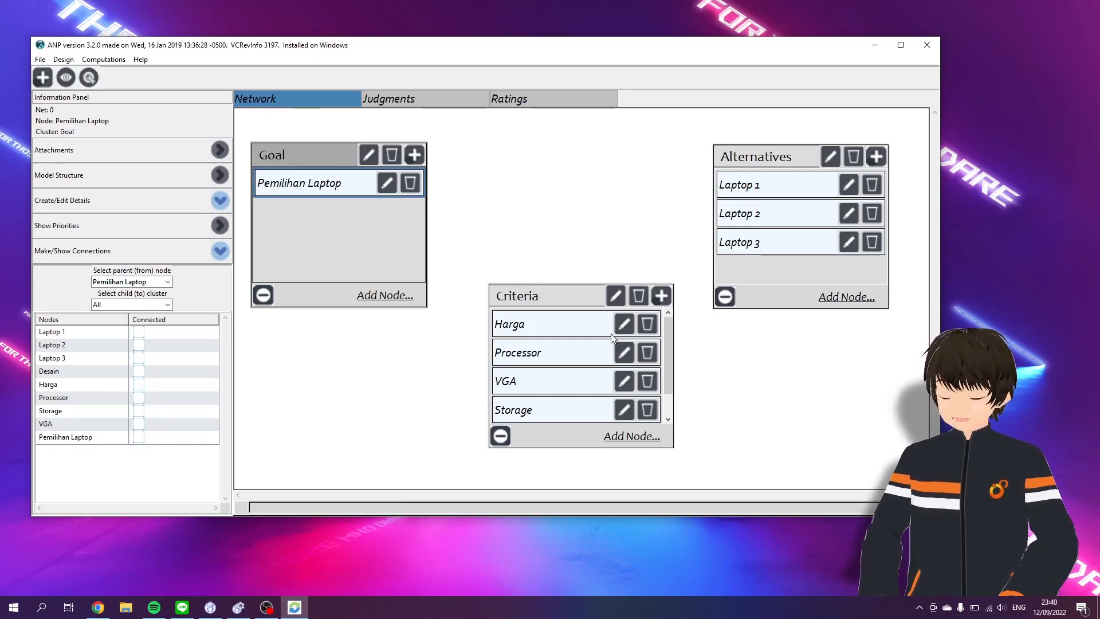
click(167, 305)
click(142, 334)
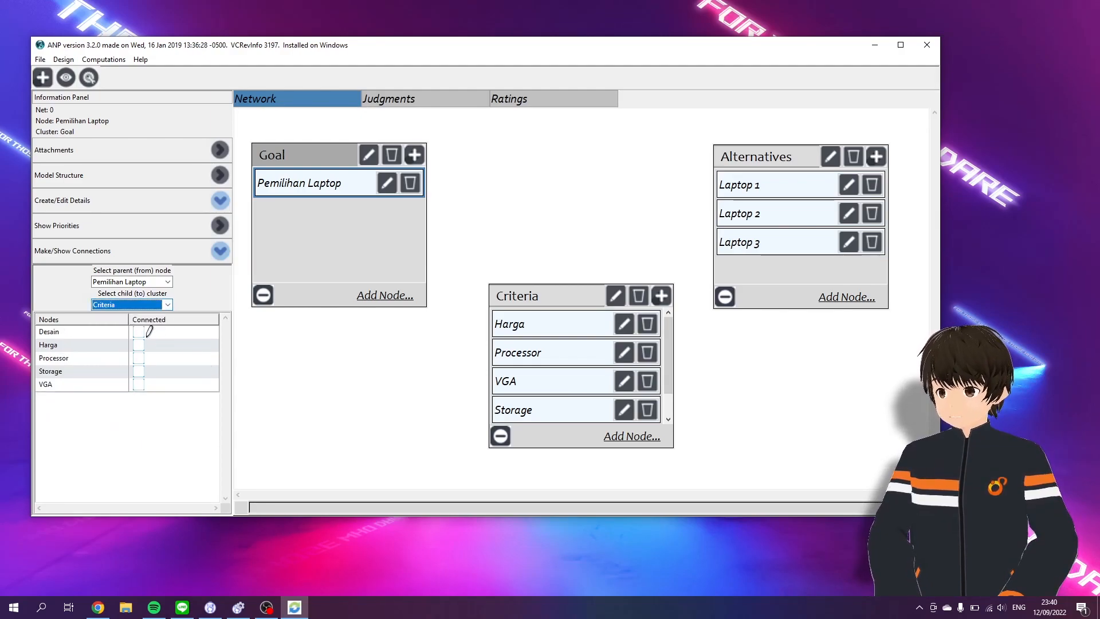
click(135, 330)
click(138, 341)
click(138, 356)
click(138, 369)
click(138, 383)
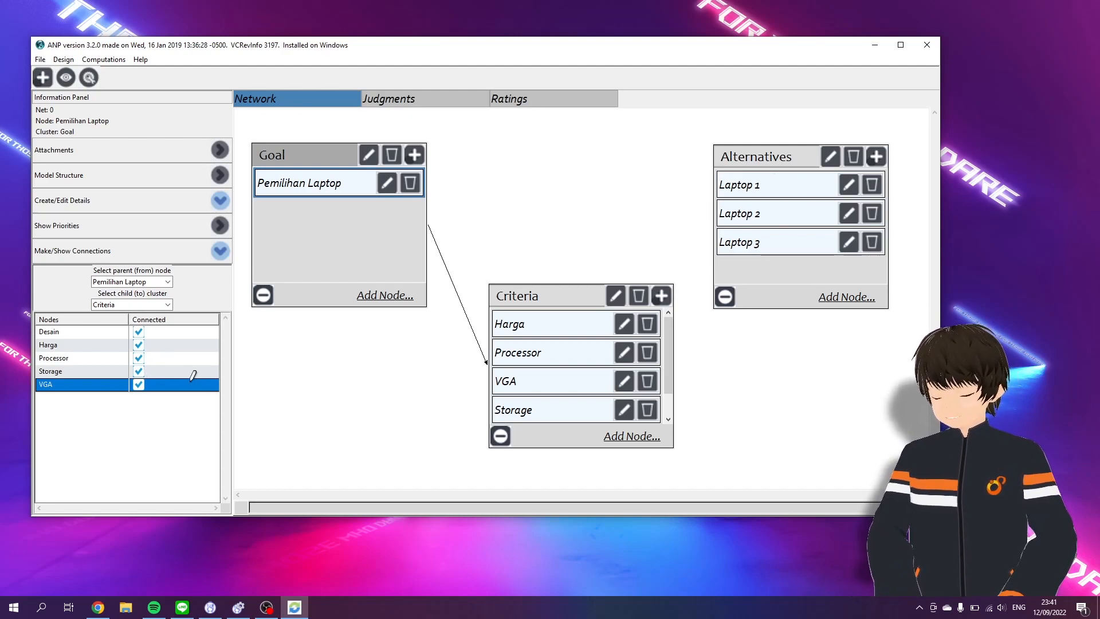
Connect the Harga criterion to Laptop 1, Laptop 2 and Laptop 3 in the Alternatives cluster
click(145, 284)
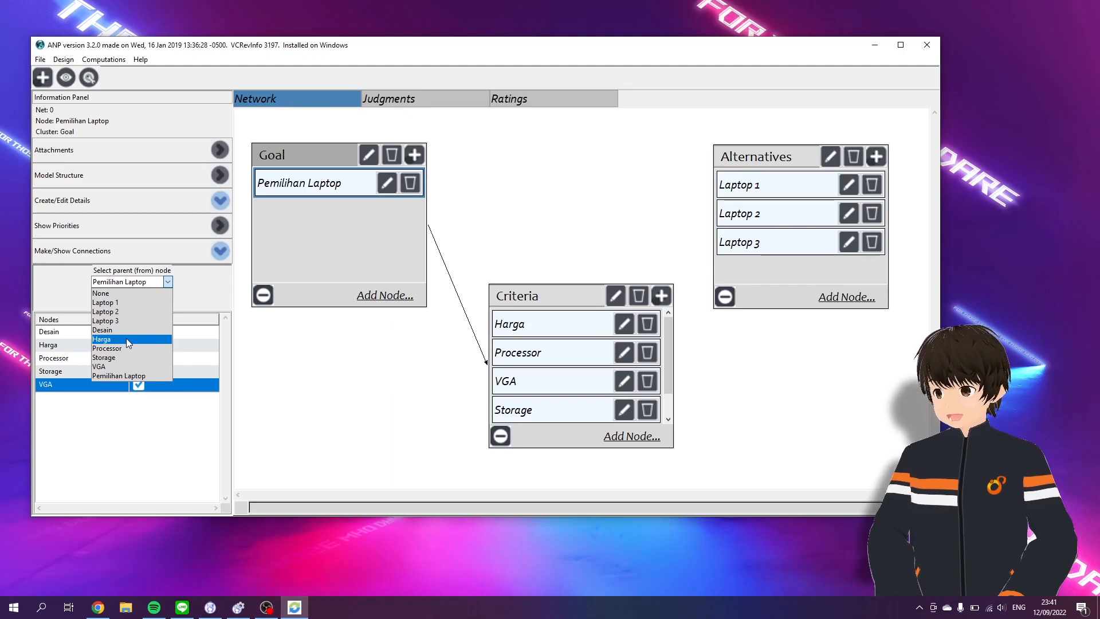
click(126, 339)
click(132, 305)
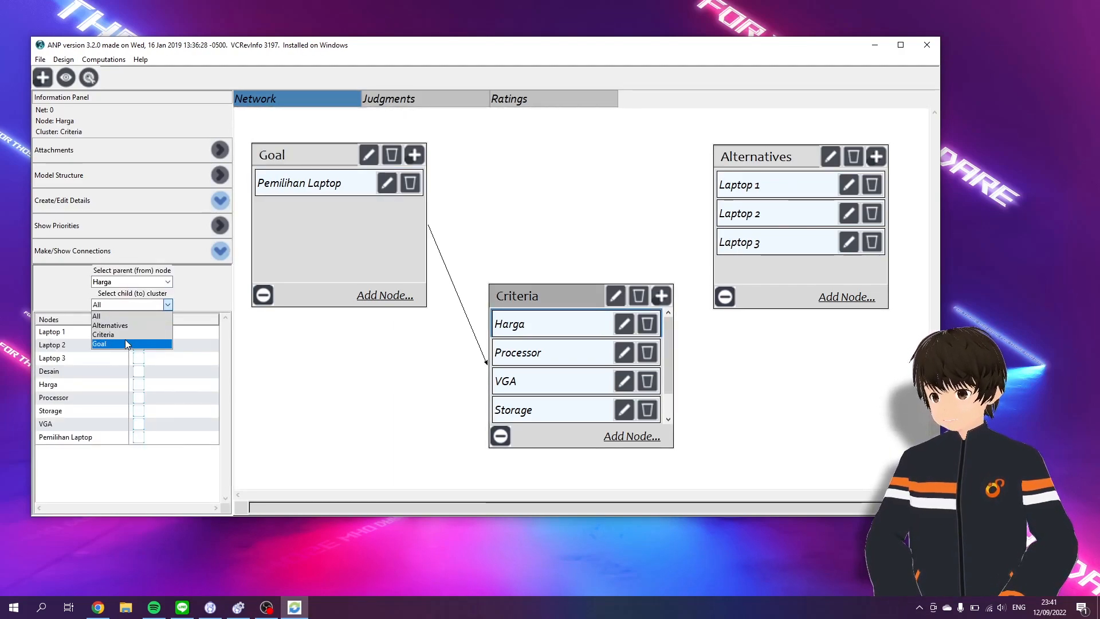
click(123, 325)
click(139, 332)
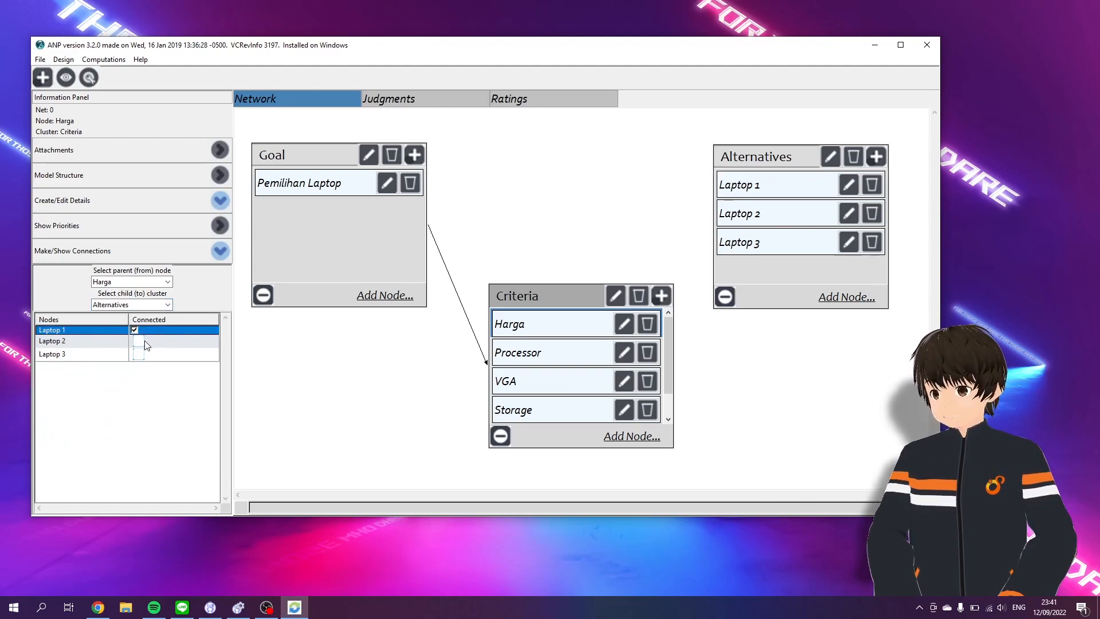
click(138, 345)
click(138, 358)
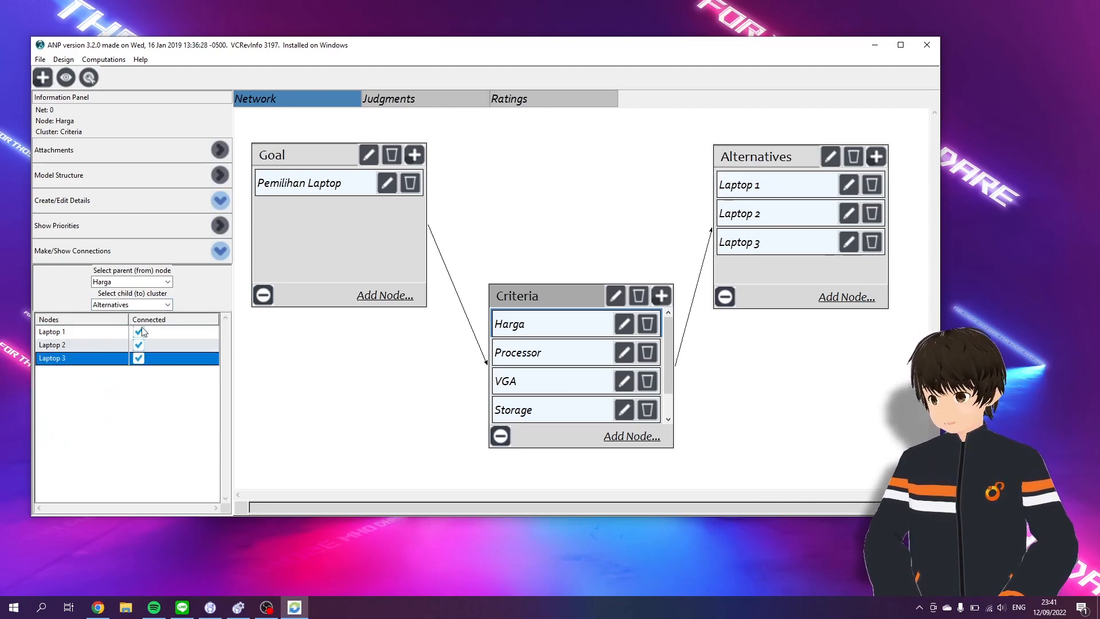
Connect the Processor criterion to Laptop 1, Laptop 2 and Laptop 3 in the Alternatives cluster
click(140, 282)
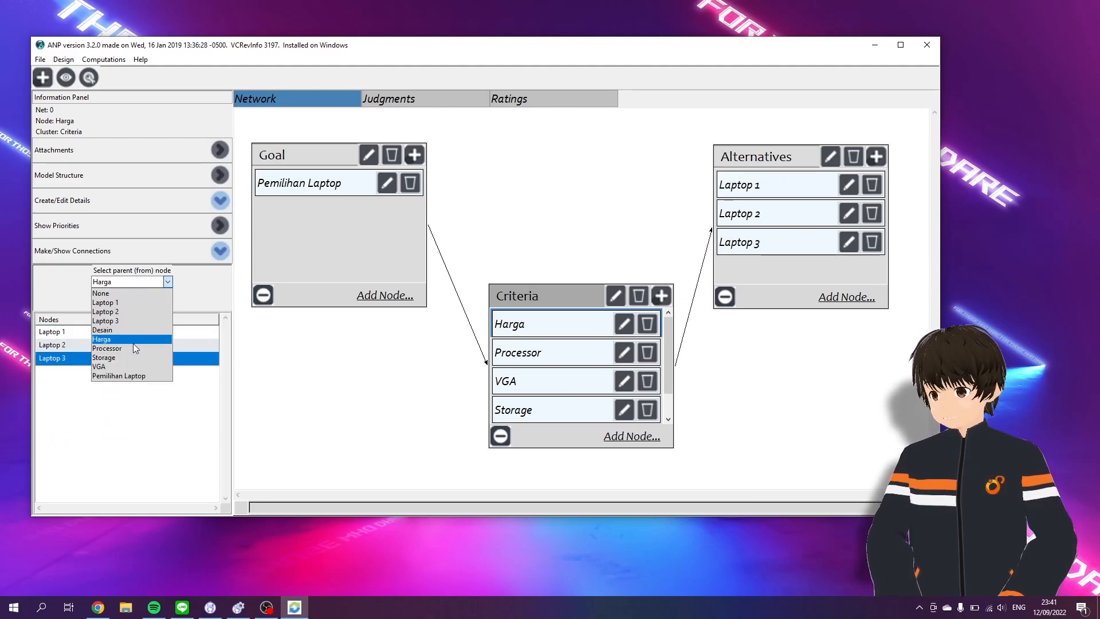
click(134, 348)
click(140, 305)
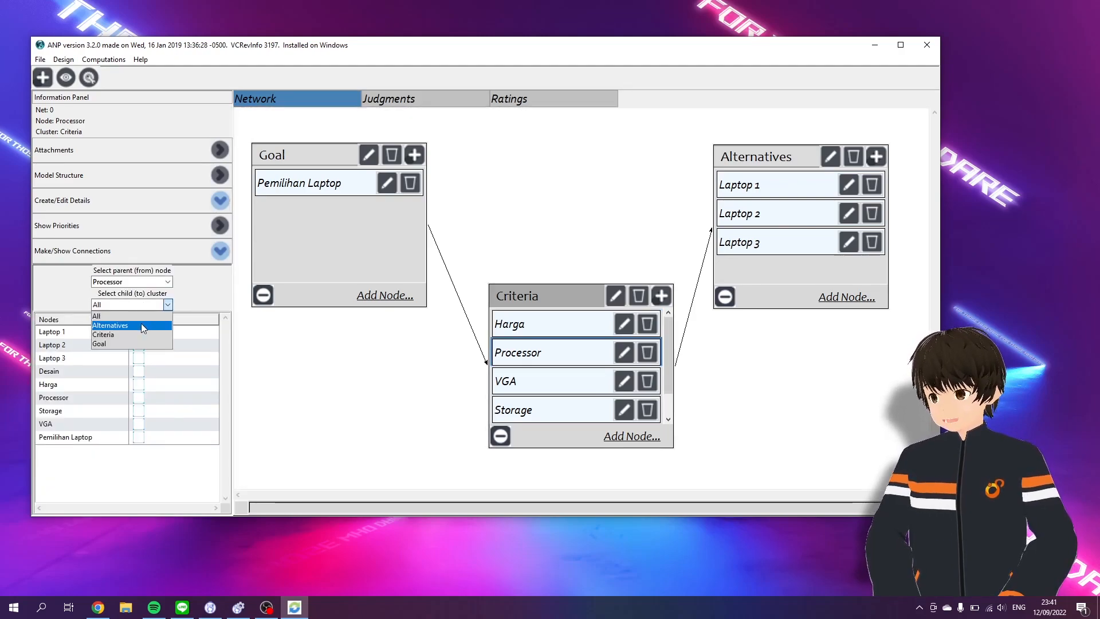
click(139, 325)
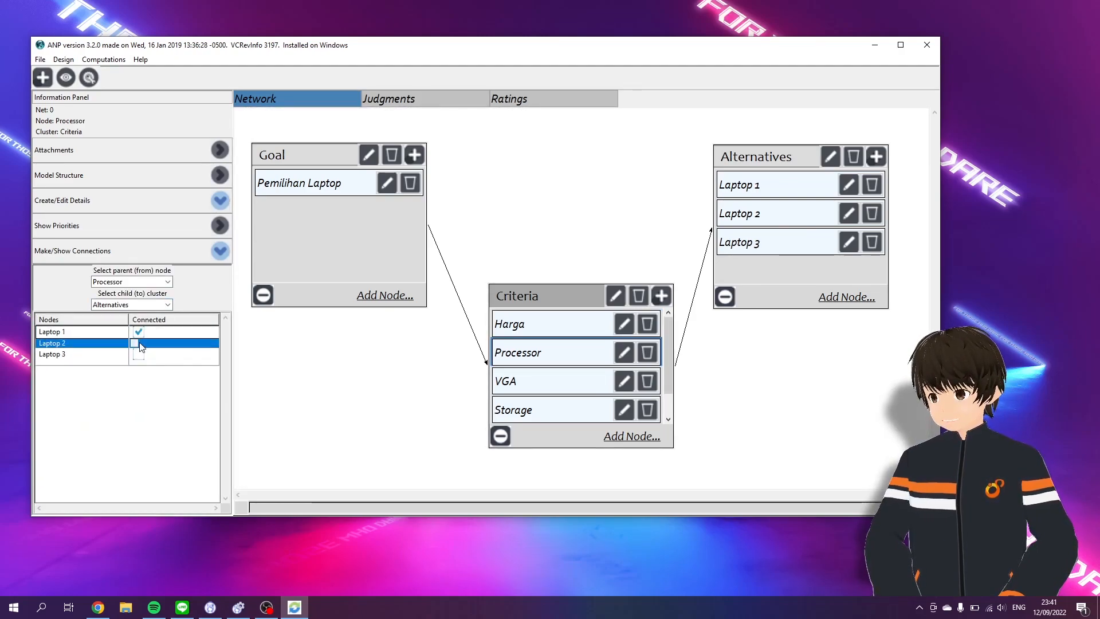
click(137, 359)
click(137, 358)
Connect the VGA criterion to Laptop 1, Laptop 2 and Laptop 3 in the Alternatives cluster
click(153, 281)
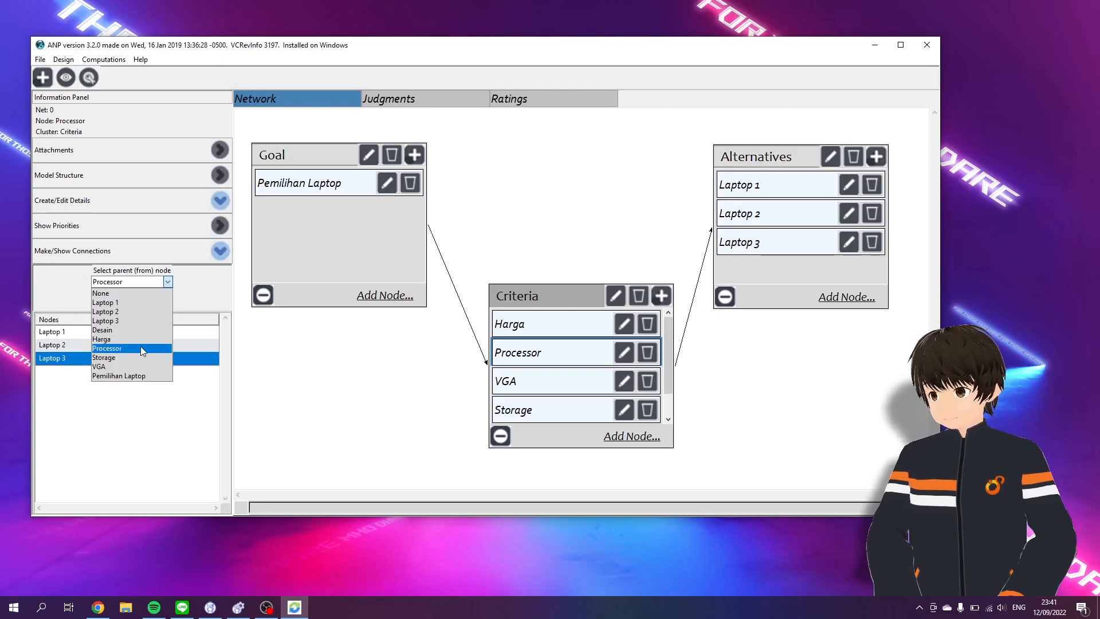
click(130, 366)
click(141, 304)
click(142, 325)
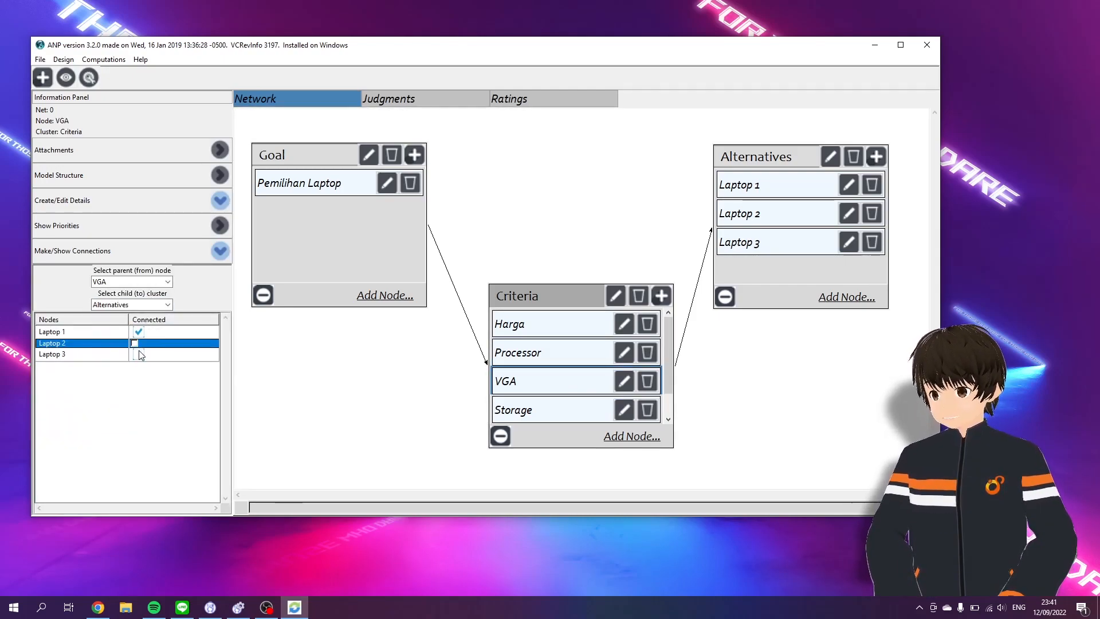
click(139, 345)
click(139, 358)
Connect the Storage criterion to Laptop 1, Laptop 2 and Laptop 3 in the Alternatives cluster
click(153, 281)
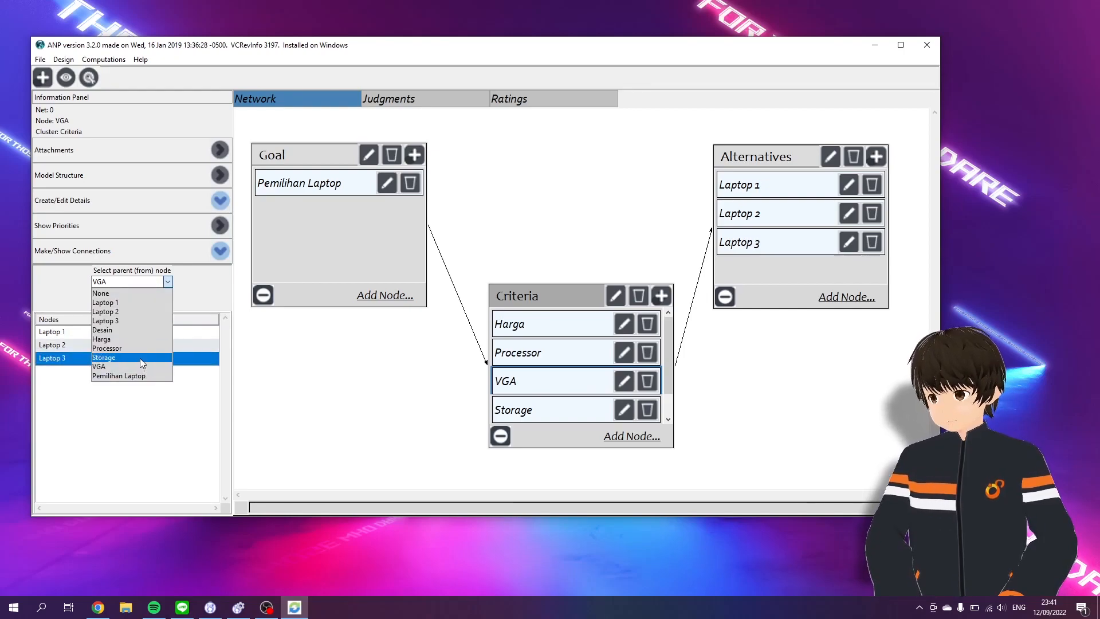
click(140, 359)
click(151, 305)
click(142, 325)
click(138, 331)
click(138, 357)
click(138, 344)
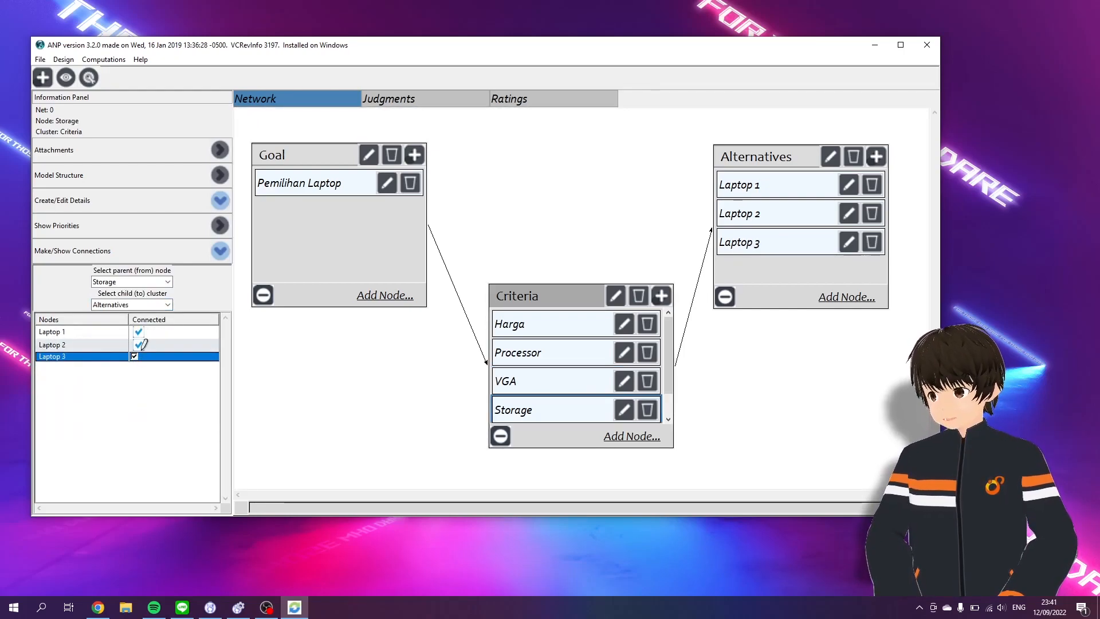
Connect the Desain criterion to Laptop 1, Laptop 2 and Laptop 3 in the Alternatives cluster
click(146, 282)
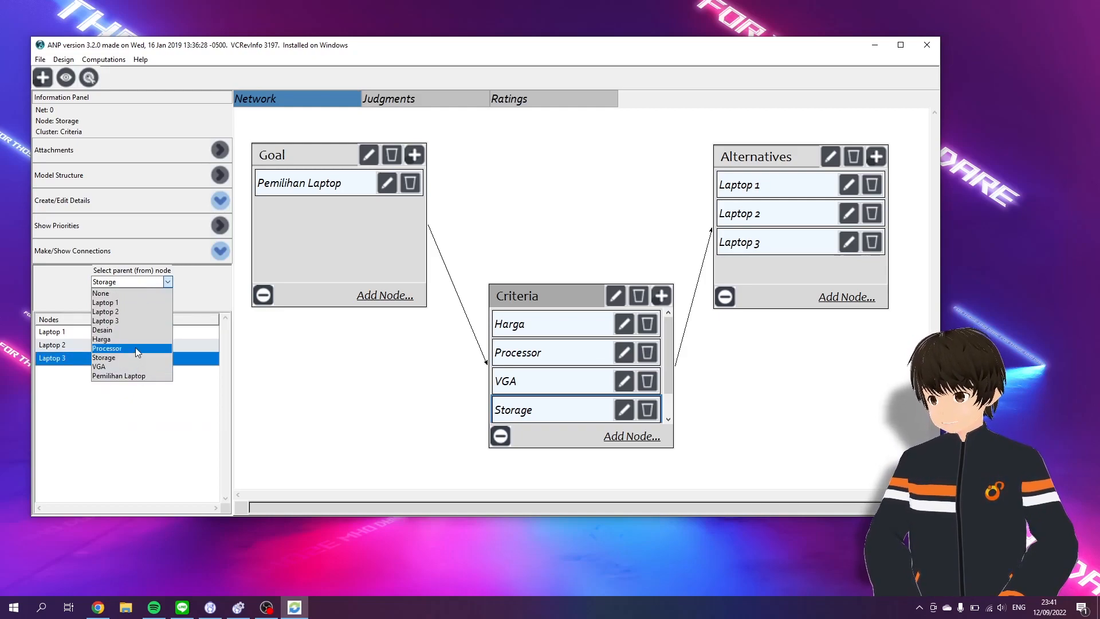
click(128, 330)
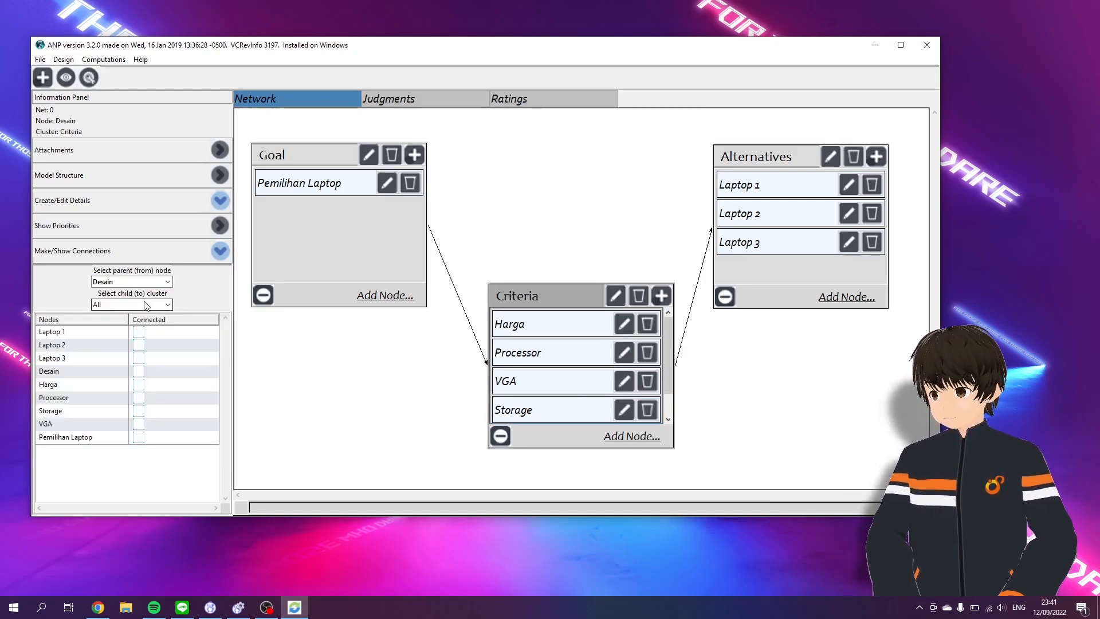
click(137, 304)
click(138, 335)
click(140, 304)
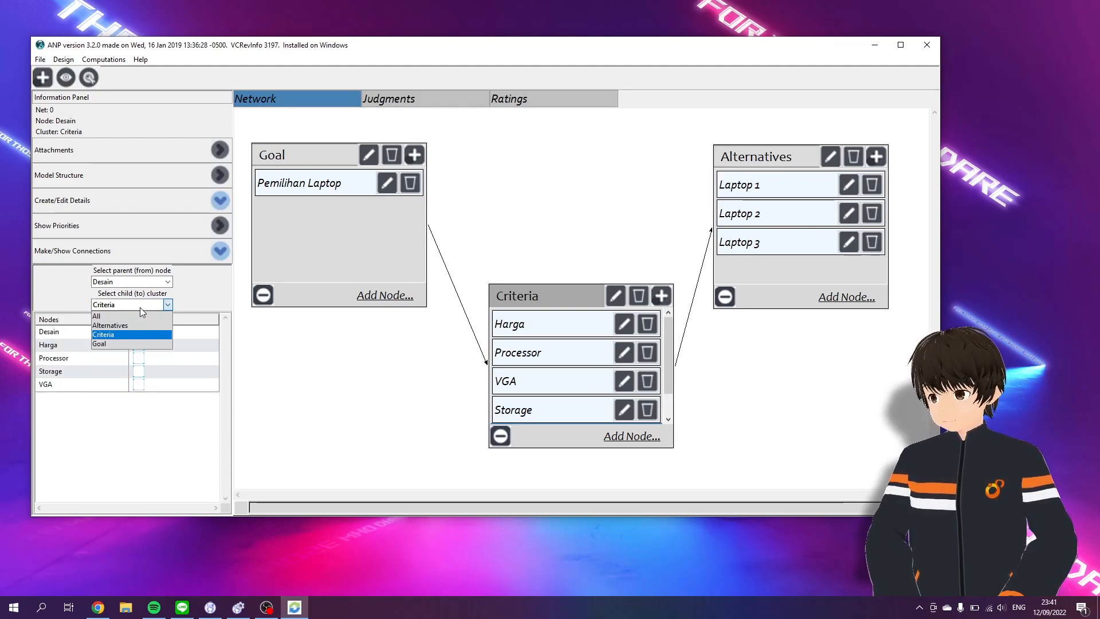
click(137, 325)
click(136, 330)
click(136, 331)
click(138, 344)
click(138, 357)
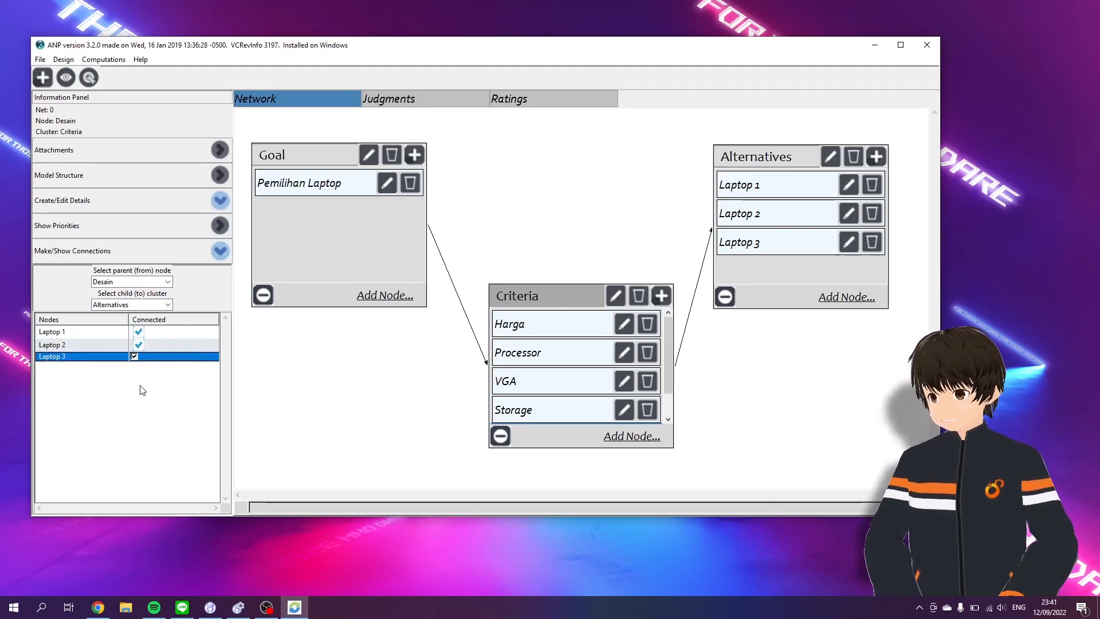
Check the connections of Pemilihan Laptop and of the criteria Harga, Processor, VGA, Storage and Desain one after another
click(159, 281)
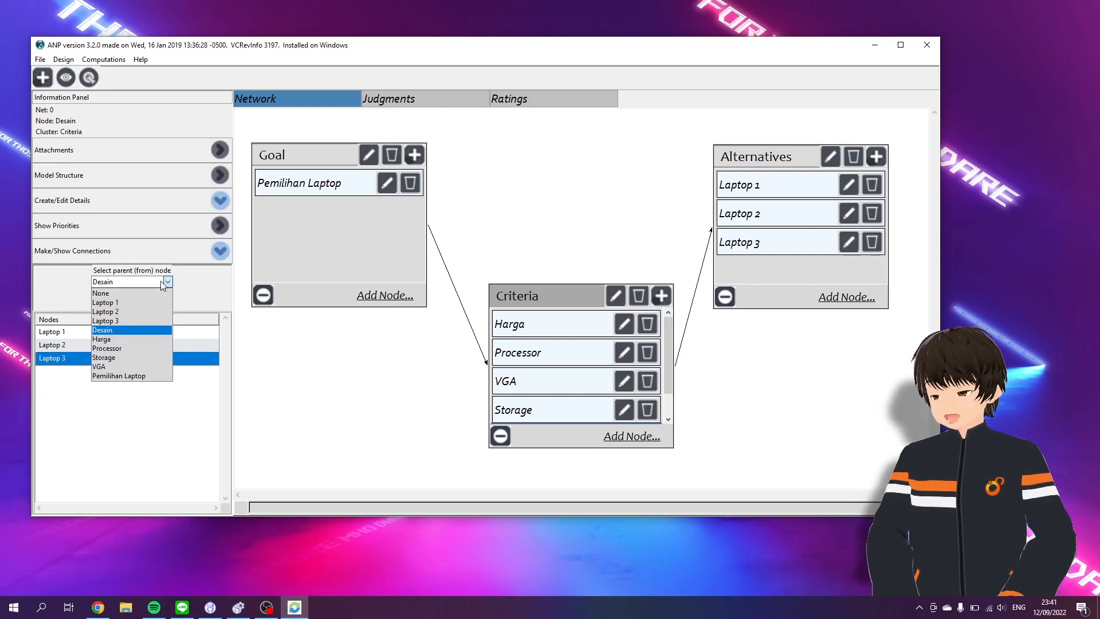
click(146, 377)
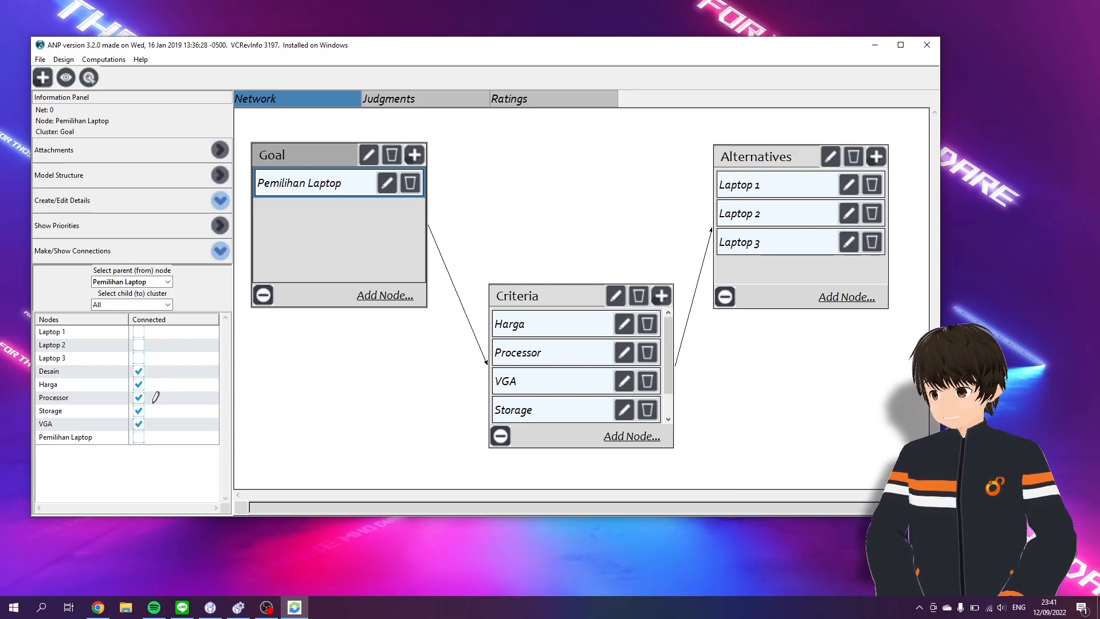
click(168, 282)
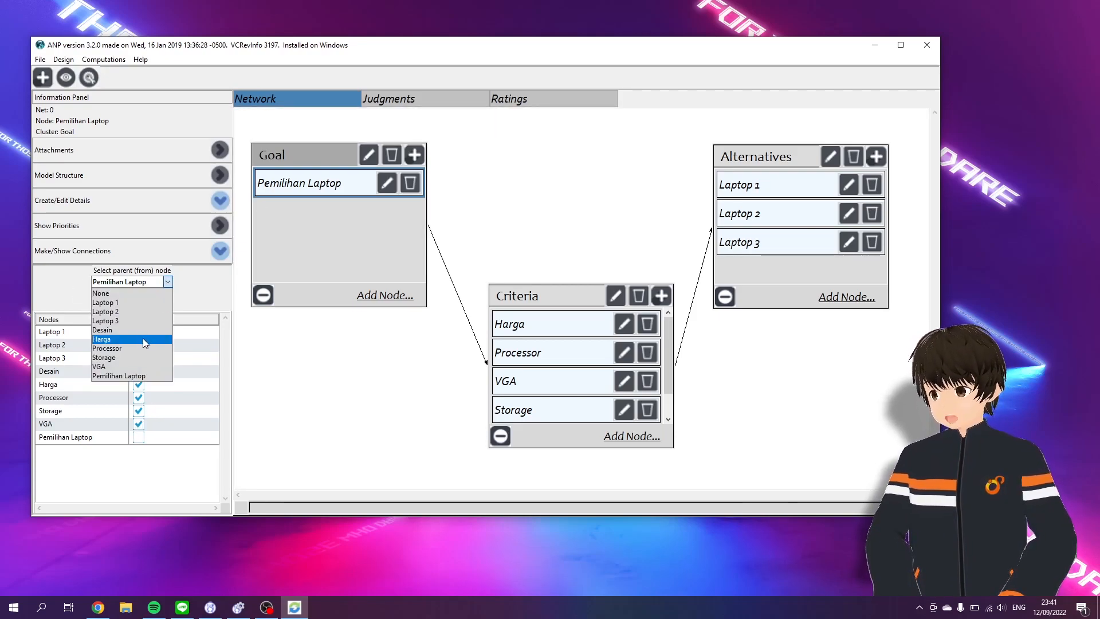
click(143, 339)
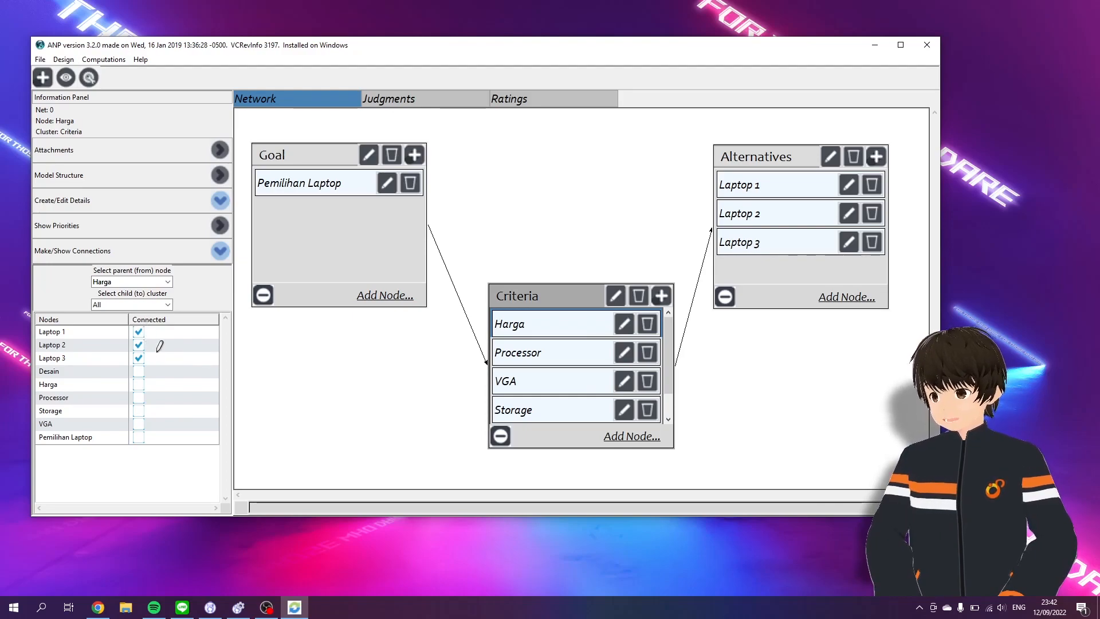
click(167, 282)
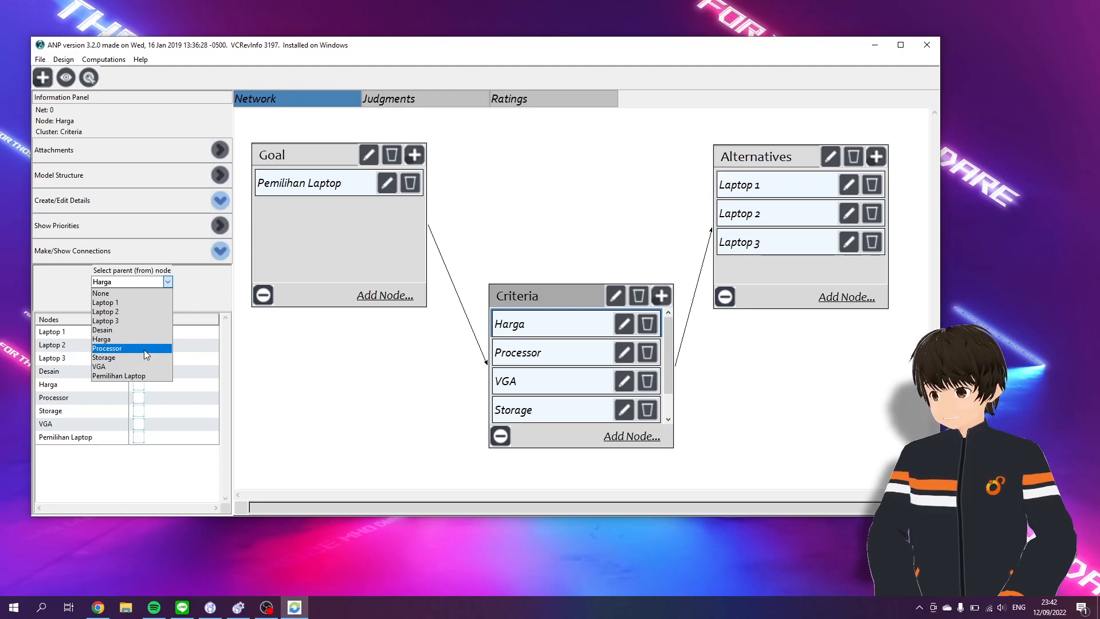
click(144, 350)
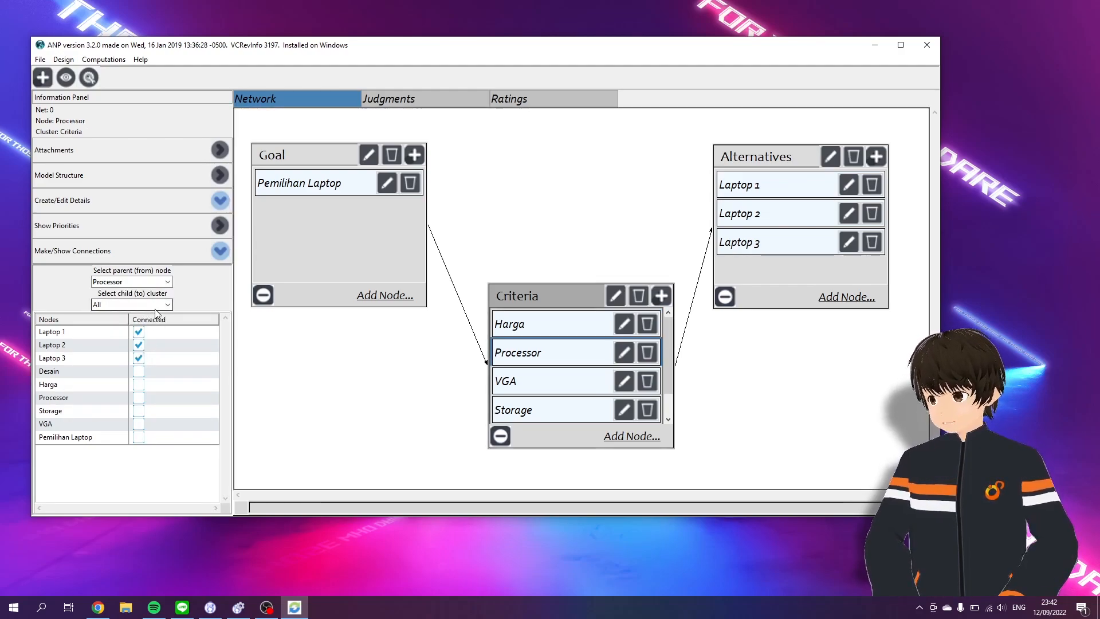
click(167, 282)
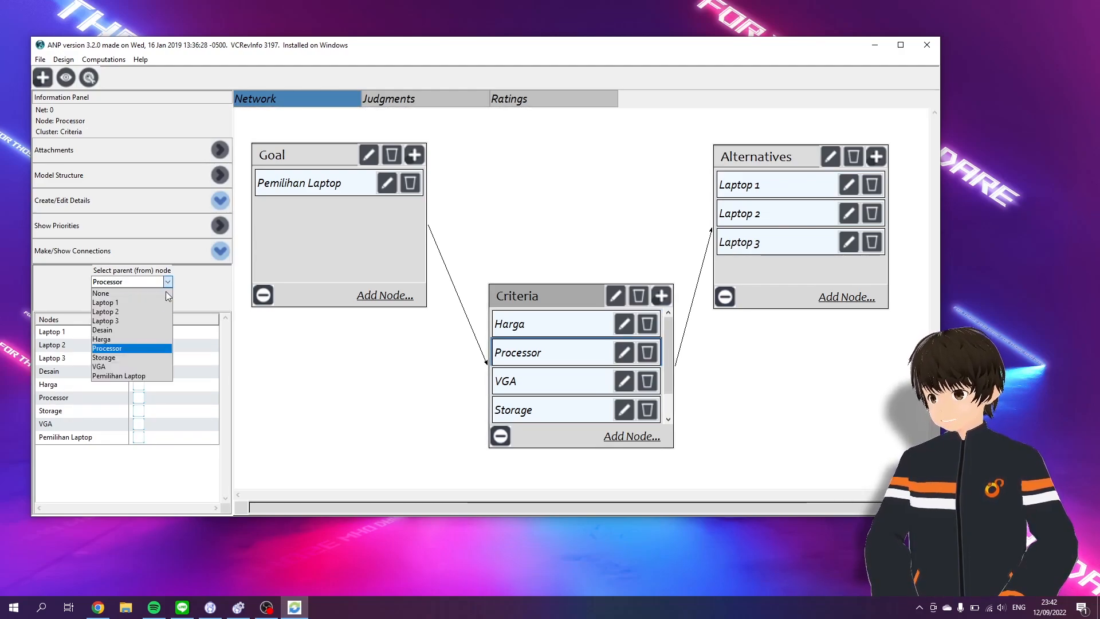
click(138, 366)
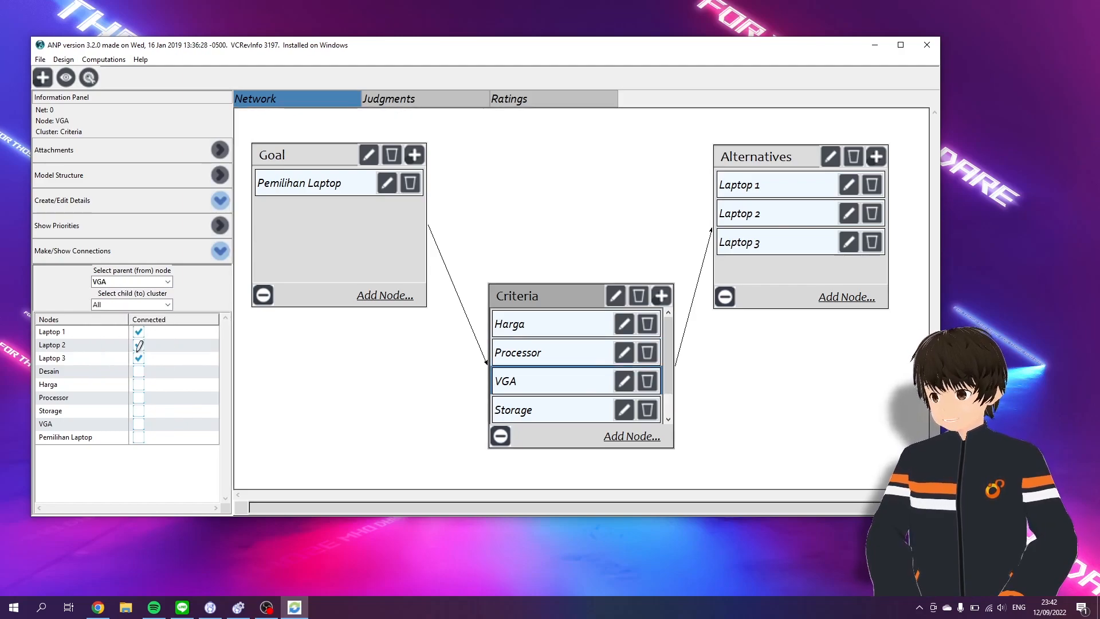
click(160, 282)
click(138, 358)
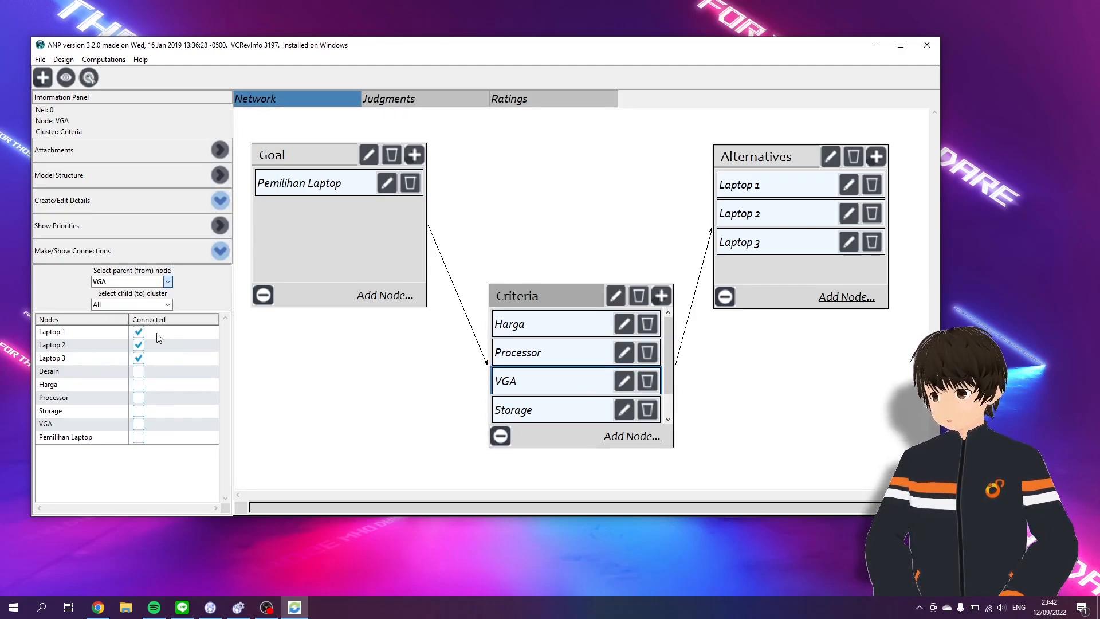
click(160, 282)
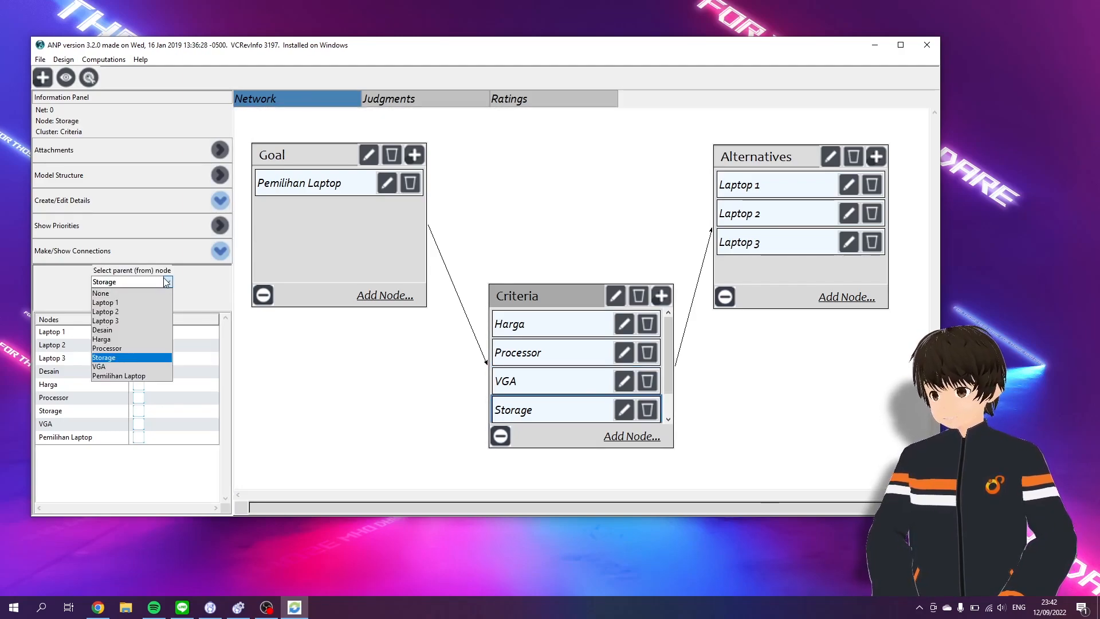
click(135, 334)
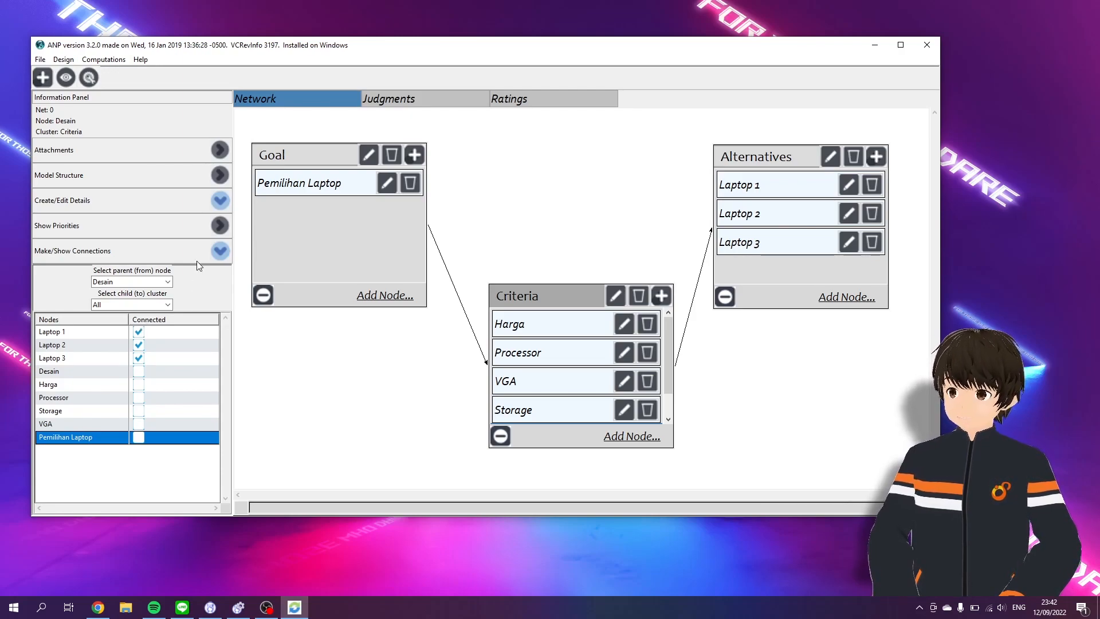
Open the judgments for the Pemilihan Laptop node against the Criteria cluster, hide the connections list, and widen the program window
click(399, 100)
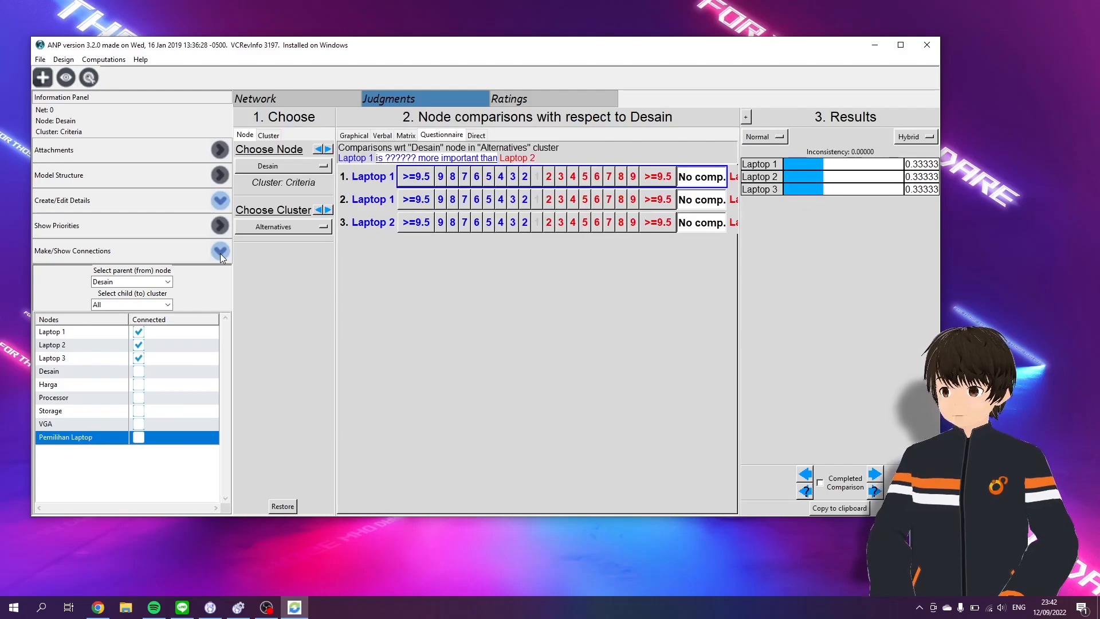
click(220, 252)
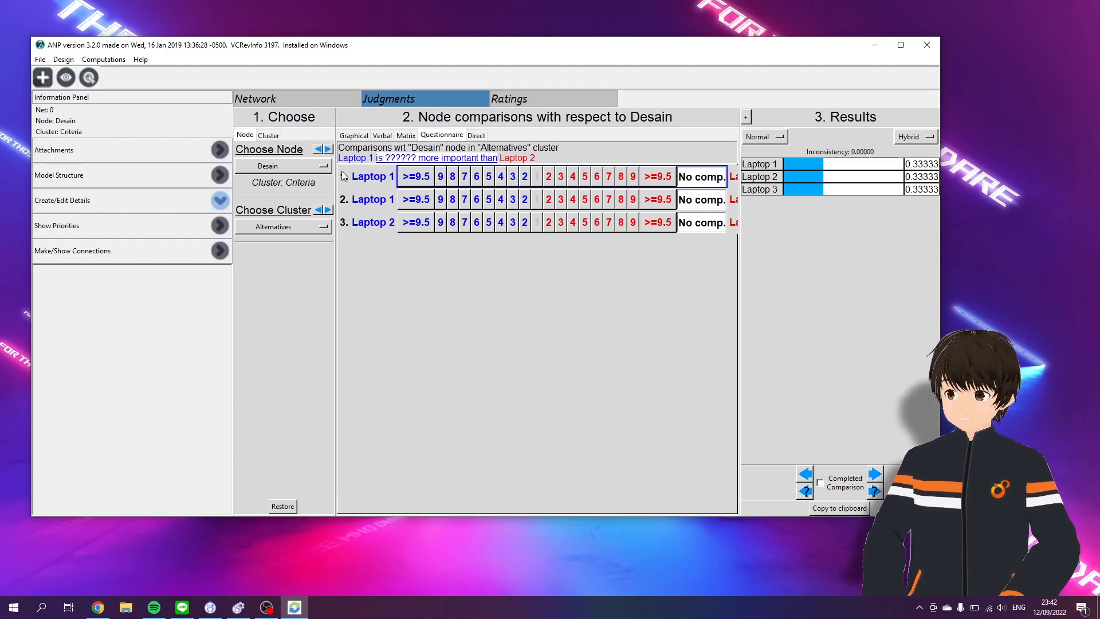
click(324, 168)
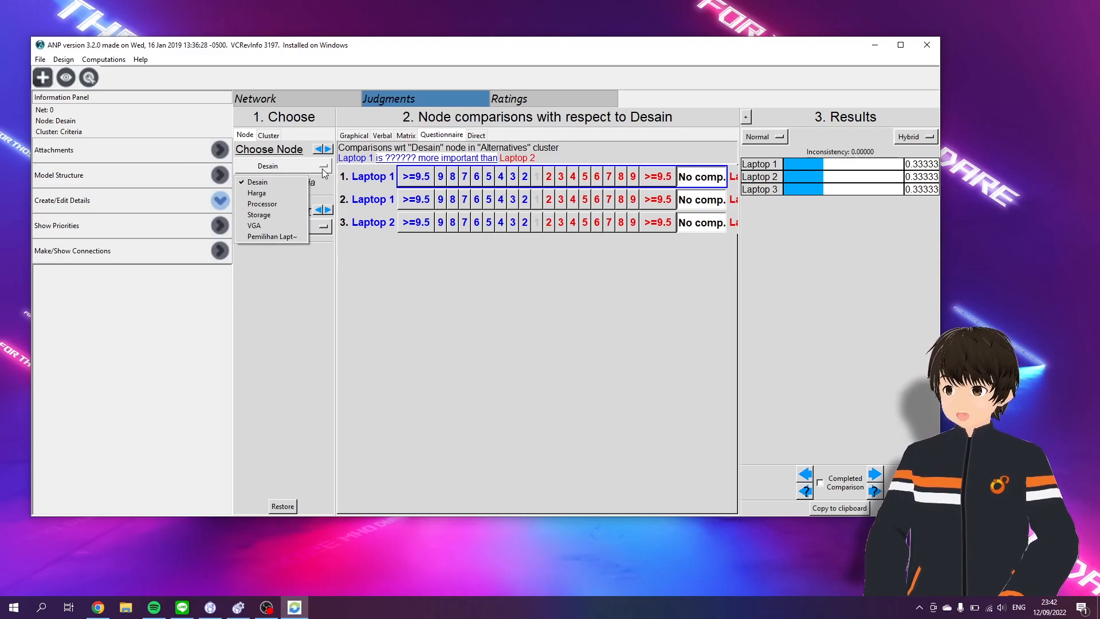
click(286, 237)
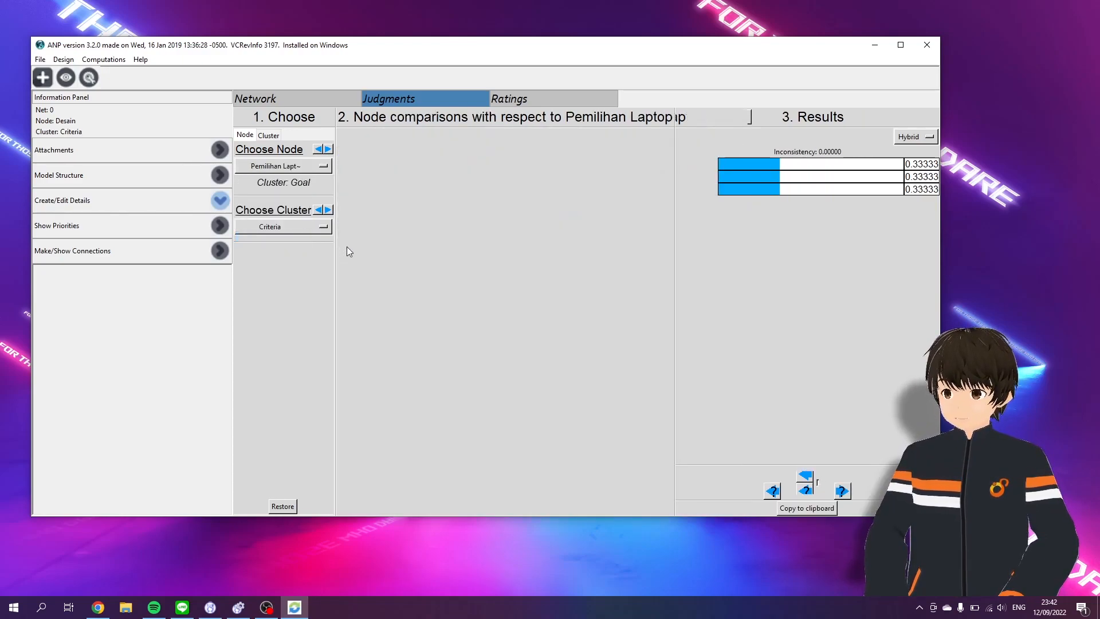
click(315, 229)
click(412, 422)
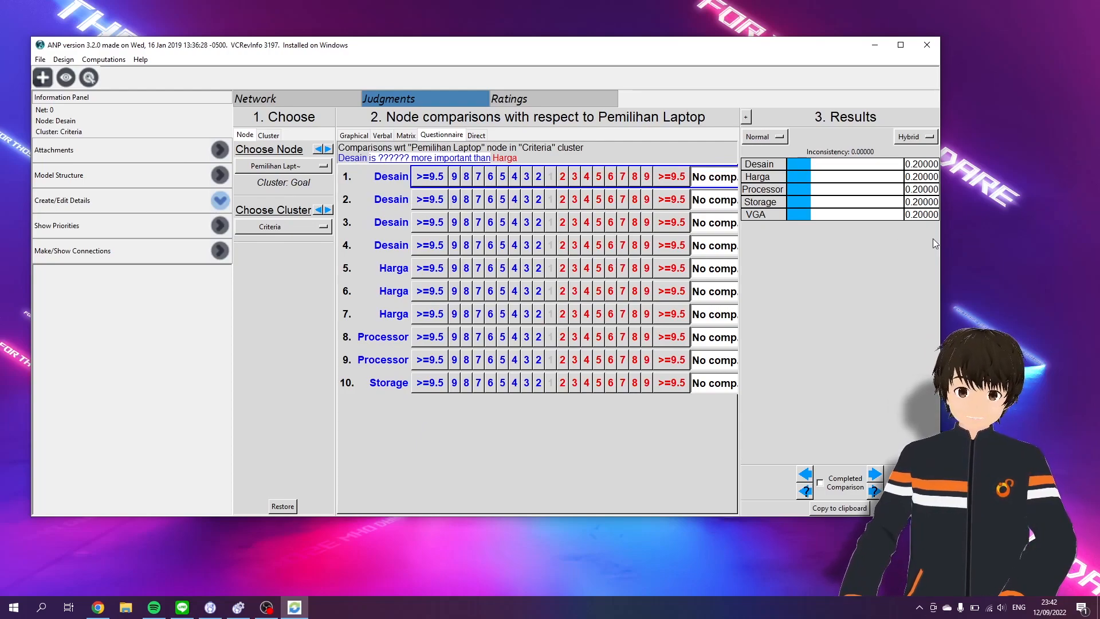
drag(964, 246, 995, 247)
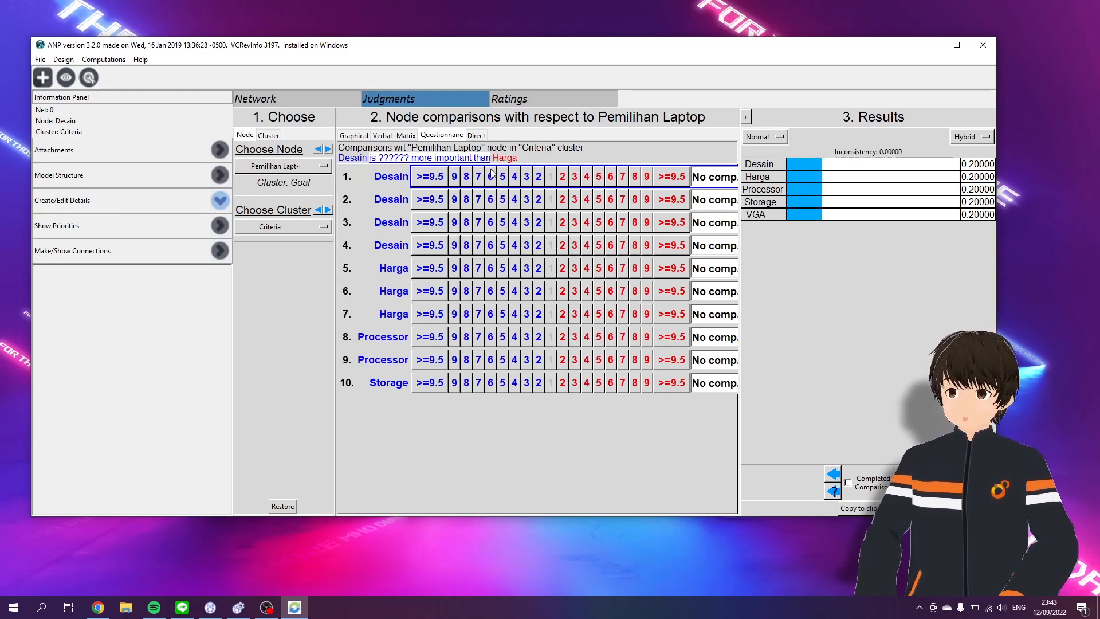
Rate Harga 5 and Processor 8 over Desain in the questionnaire, and switch the criteria comparisons to matrix mode
click(599, 177)
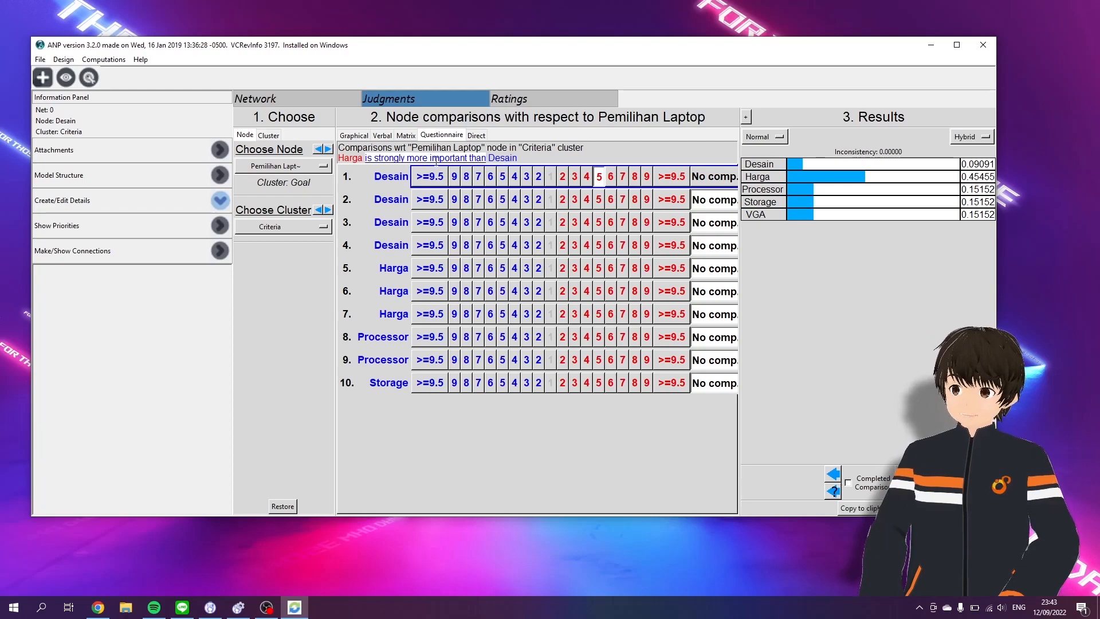
click(397, 198)
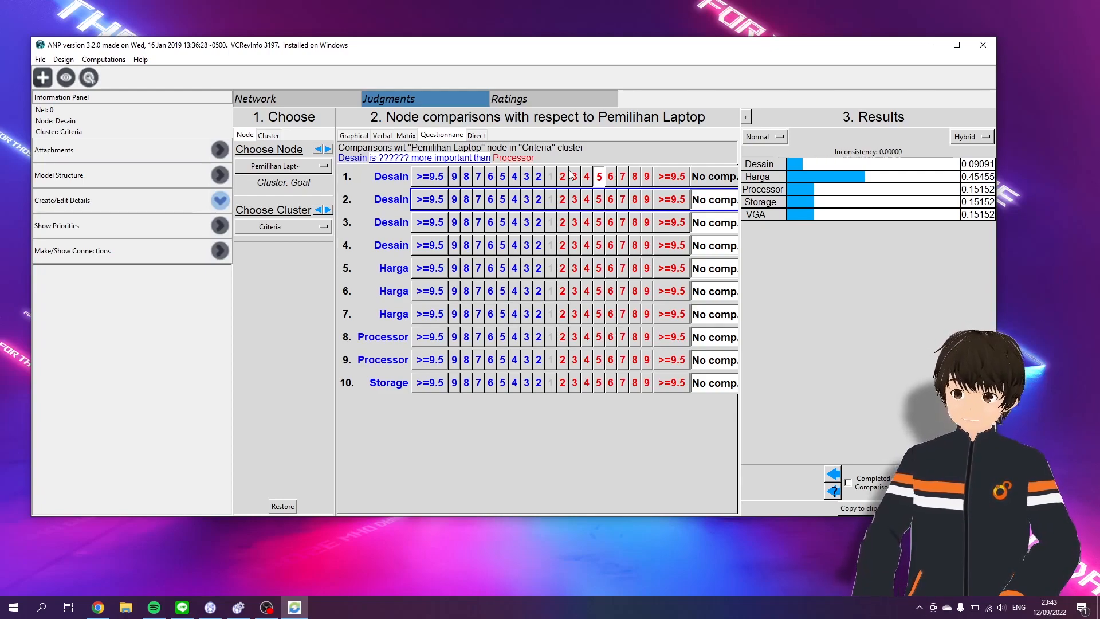
click(635, 201)
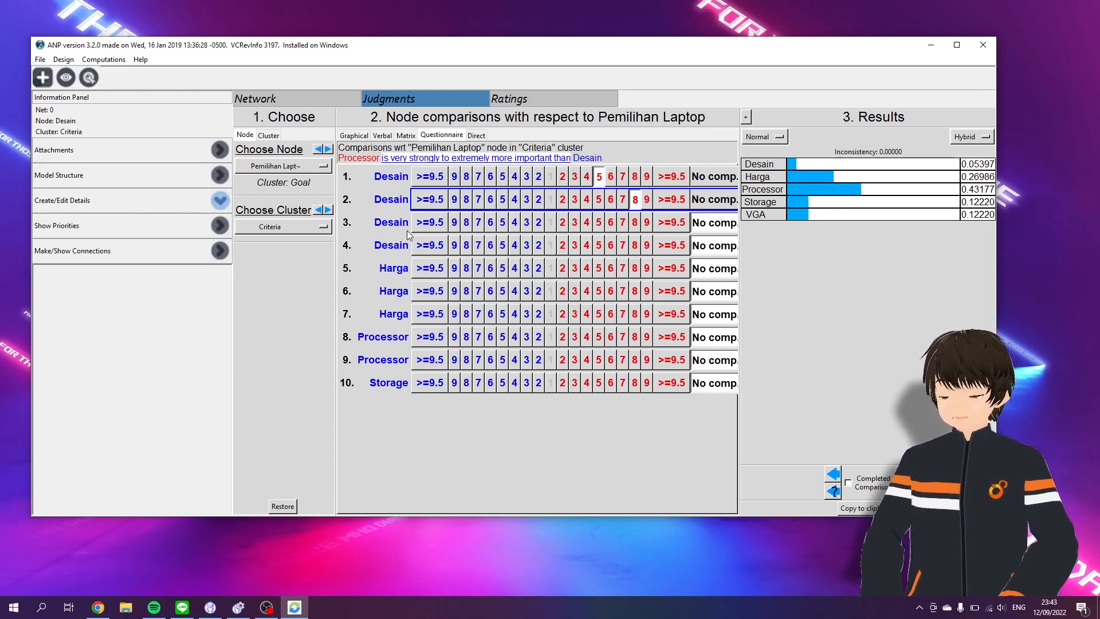
click(407, 136)
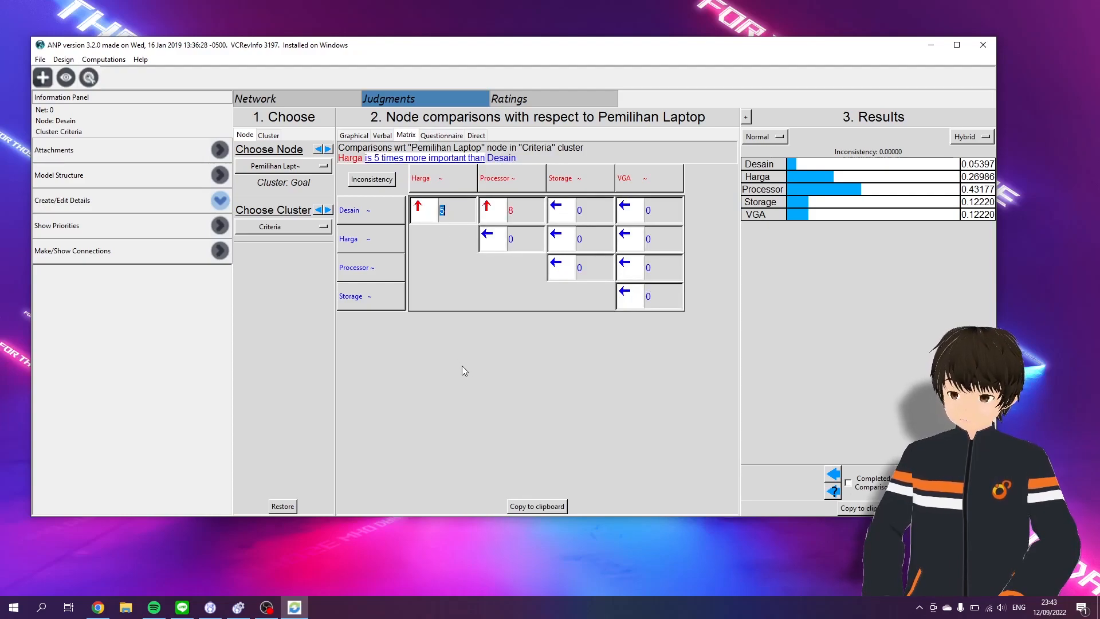
Try reversing the direction of the Desain–Harga judgment in the matrix
click(458, 212)
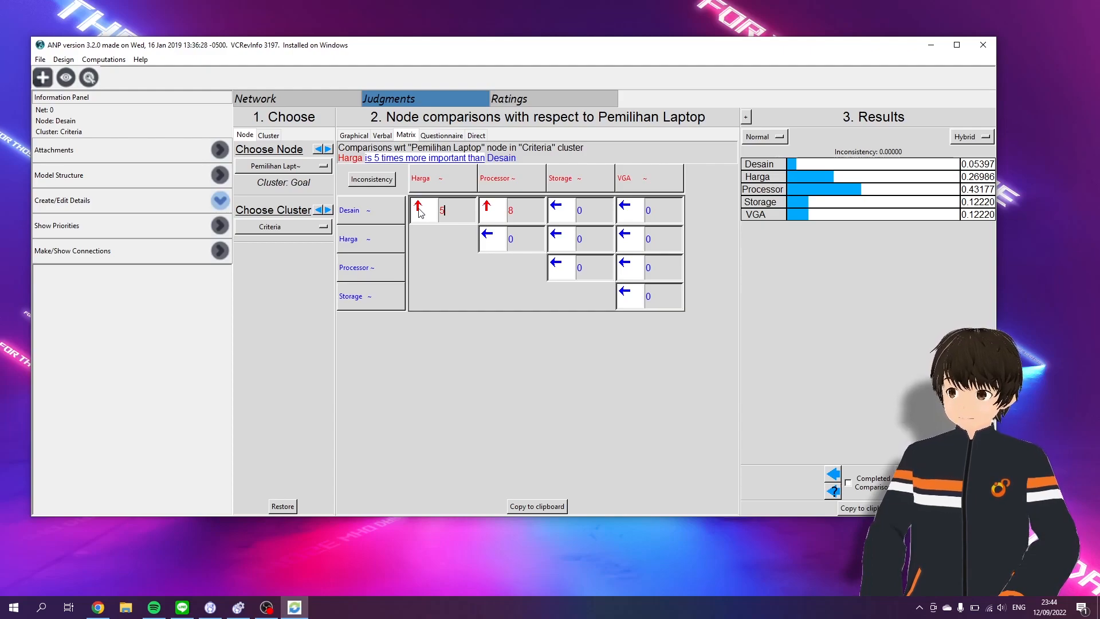
click(419, 208)
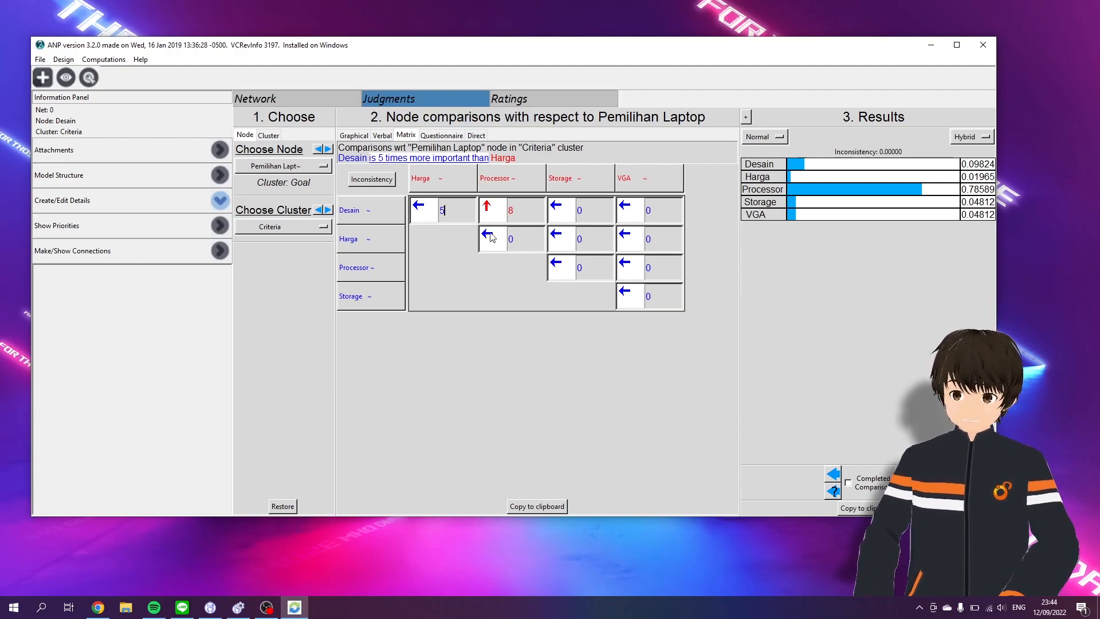
key(Tab)
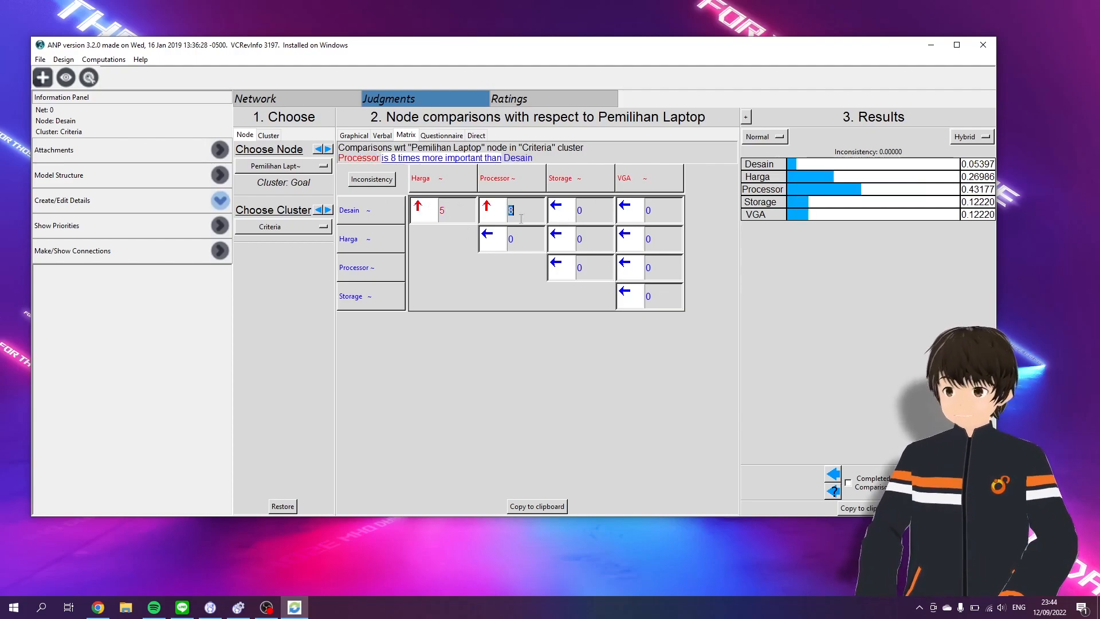
Set Storage and VGA each to 5 times more important than Desain in the criteria matrix
key(Tab)
text(5)
key(Tab)
text(5)
Fill the Harga row: Harga 3 times over Processor, Storage 5 times over Harga, and Harga 3 times over VGA
key(Tab)
text(3)
key(Tab)
text(5)
key(Tab)
text(3)
Set Processor to 9 times over Storage and 3 times over VGA, and VGA to 5 times over Storage
key(Tab)
text(9)
key(Tab)
text(3)
key(Tab)
text(5)
key(Tab)
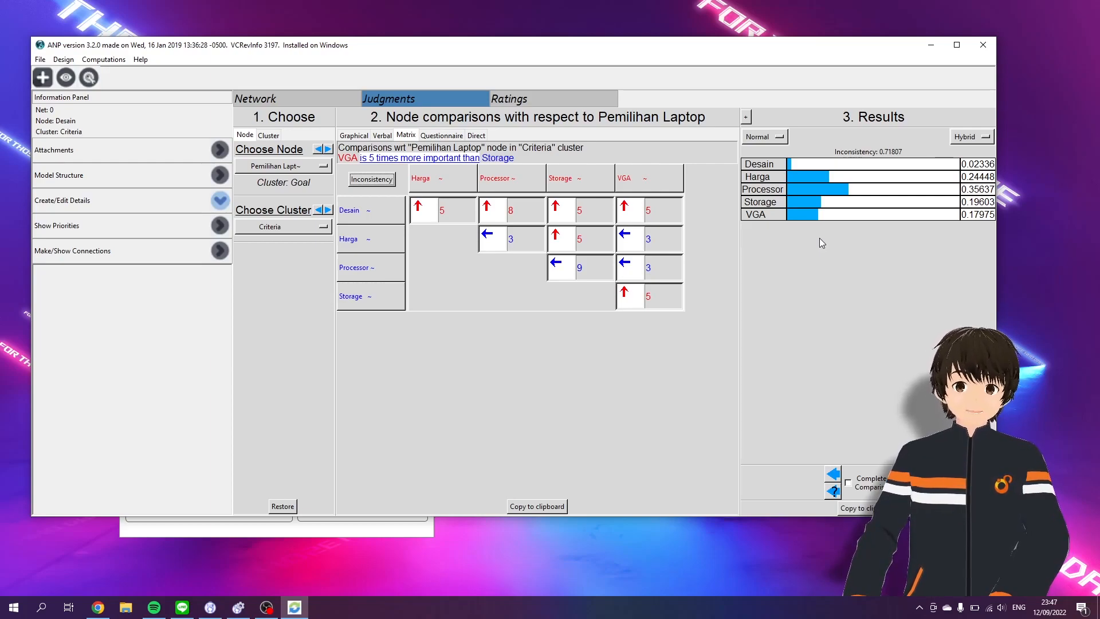
Revise the criteria judgments: Storage 3 and VGA 8 over Desain, Processor 3 over Harga, 6 over Storage and 5 over VGA, VGA 3 over Storage
click(586, 240)
text(3)
key(Return)
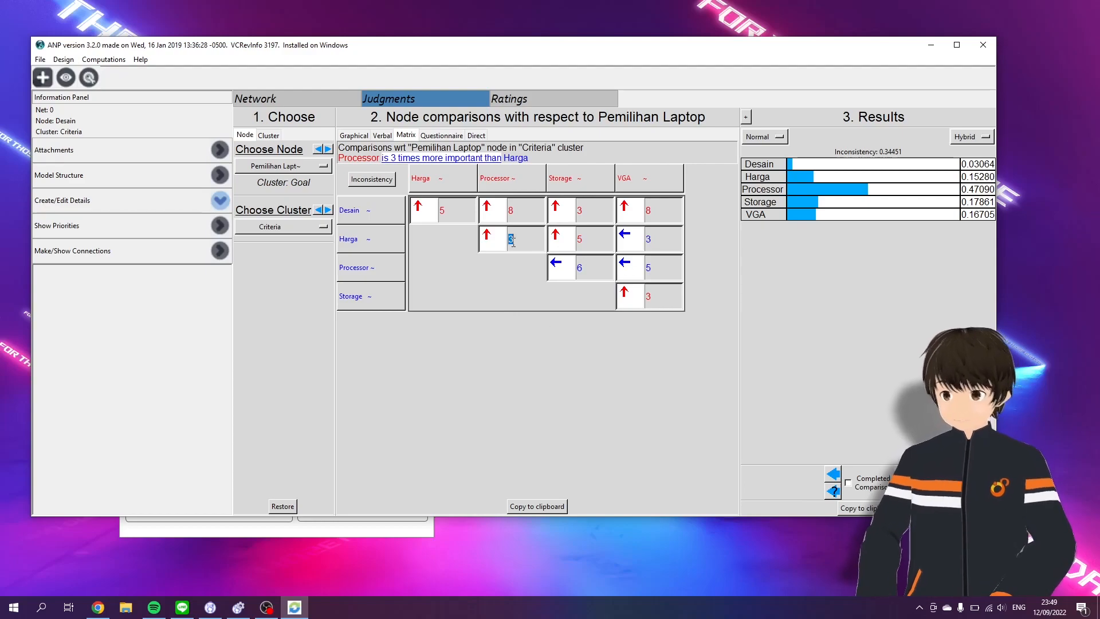
Rework the criteria matrix: Processor and VGA 7 over Desain, Storage and VGA 3 over Harga, Processor 3 over Storage, Processor–VGA 1, VGA 5 over Storage
key(Return)
click(592, 267)
text(85)
click(653, 268)
text(9)
click(657, 239)
click(652, 296)
click(511, 239)
click(511, 210)
text(9)
click(581, 210)
text(5)
click(652, 268)
text(3)
click(660, 297)
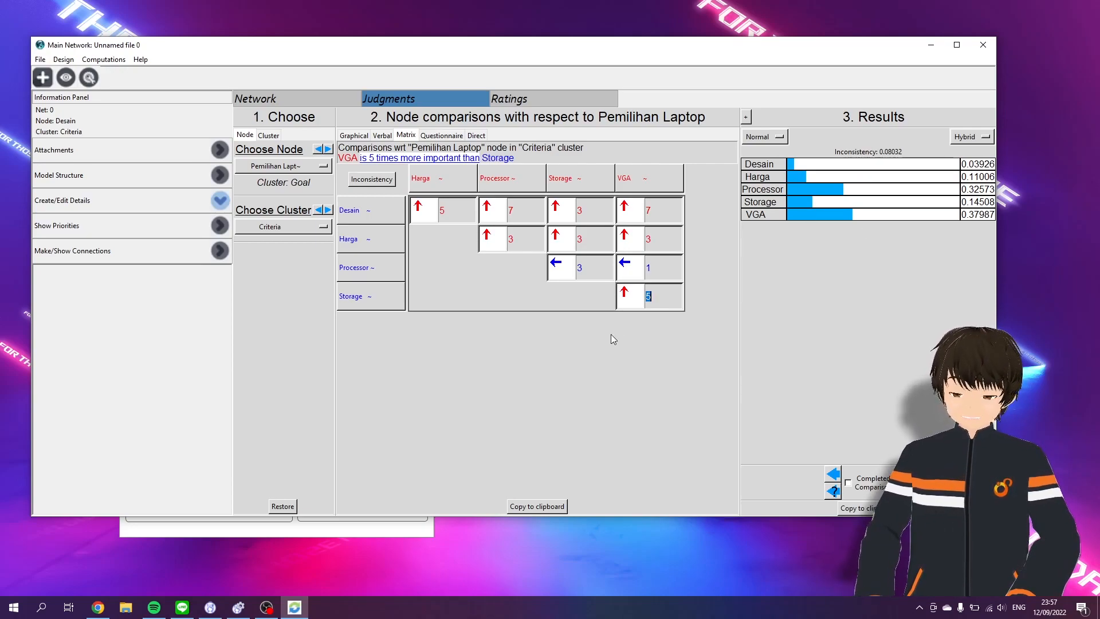
For the Harga criterion, rate Laptop 1 as 5 times over Laptop 2 and 7 times over Laptop 3
click(326, 166)
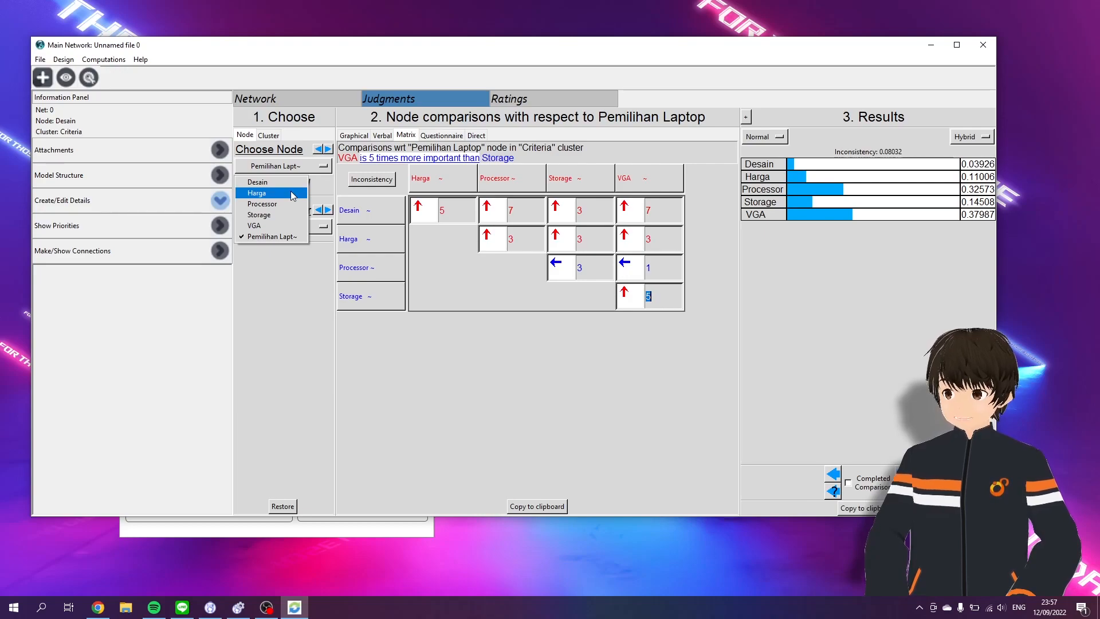
click(293, 195)
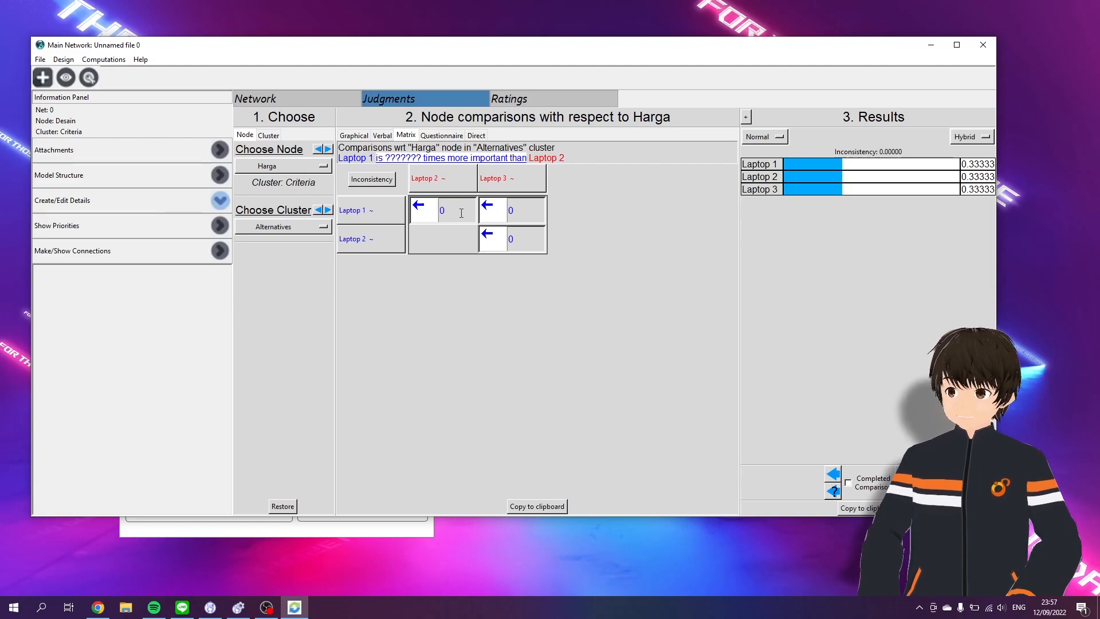
click(455, 215)
double_click(456, 215)
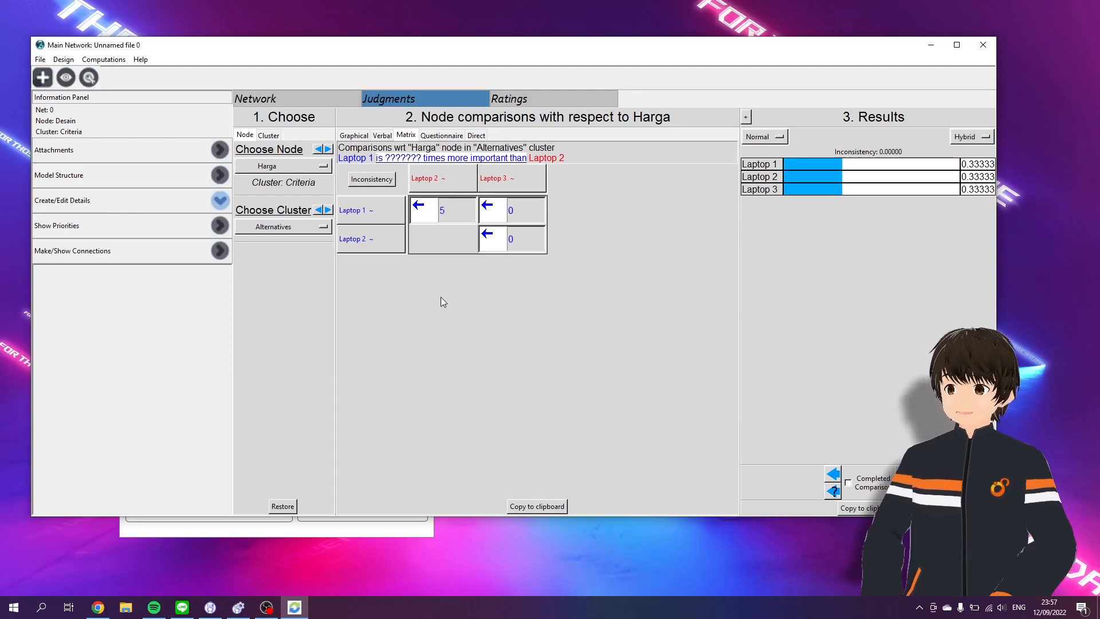
text(5)
key(Tab)
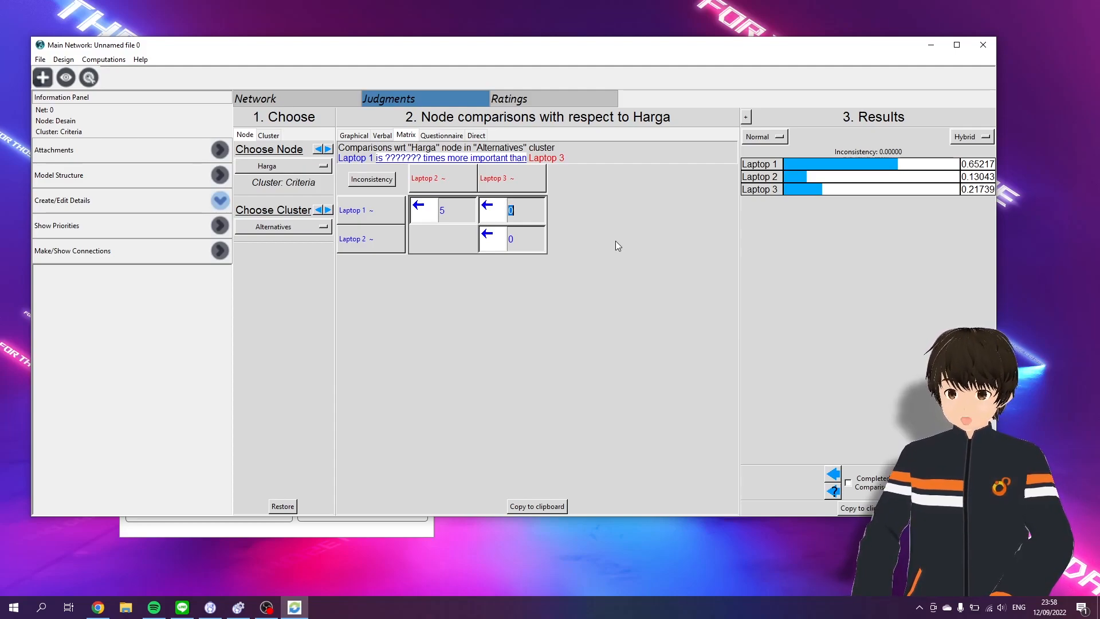
text(7)
key(Tab)
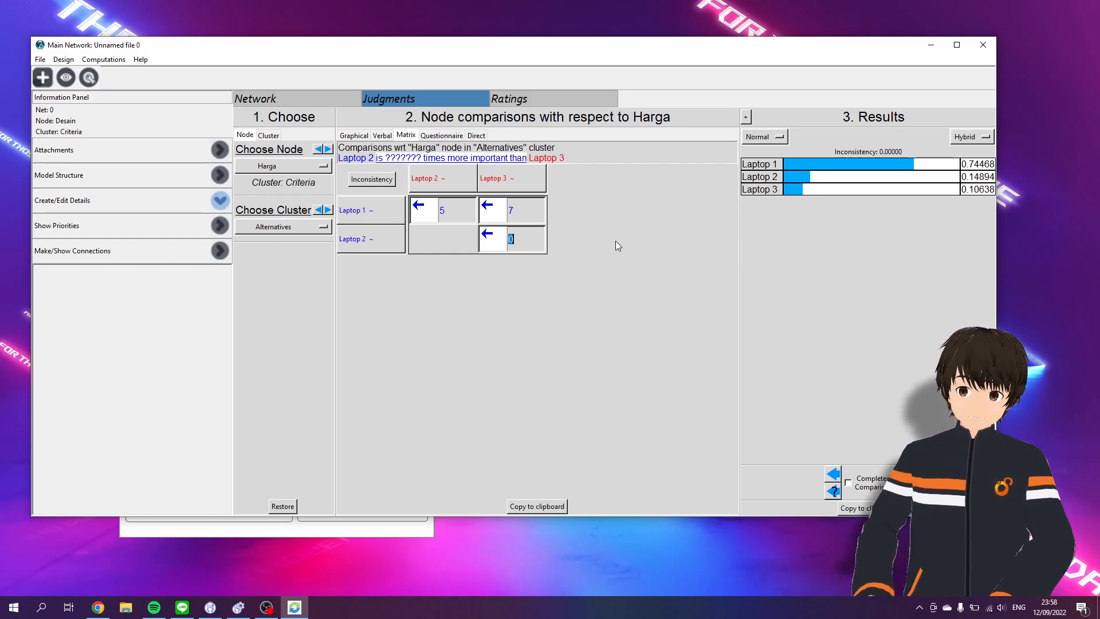
Reverse the 7-times judgment to favour Laptop 3 over Laptop 1, and rate Laptop 3 as 9 times over Laptop 2
click(484, 208)
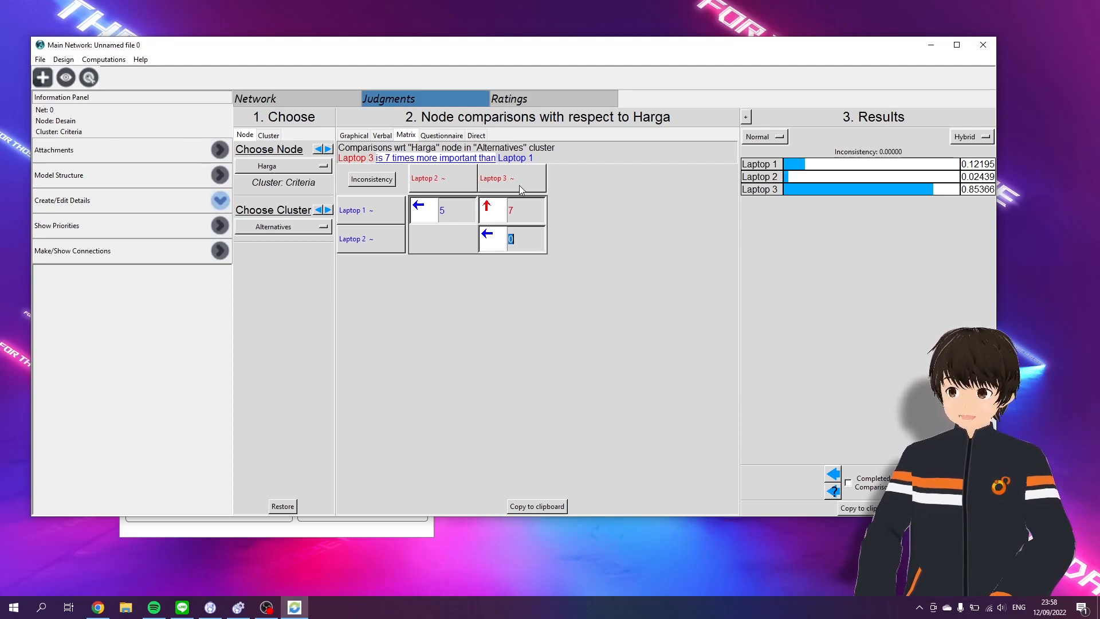
key(Return)
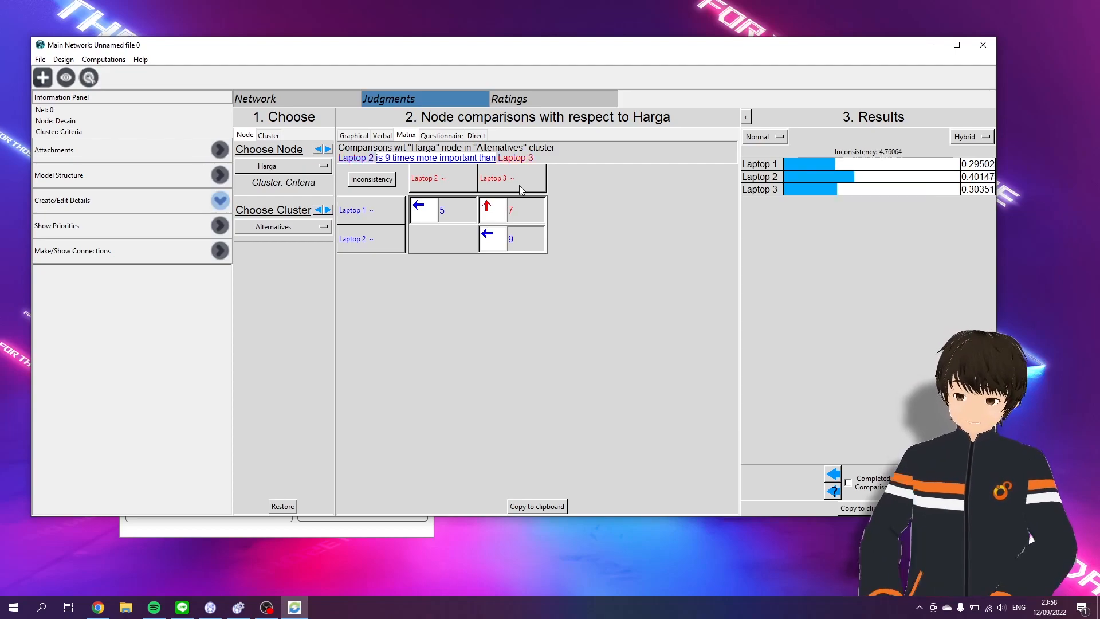
click(488, 235)
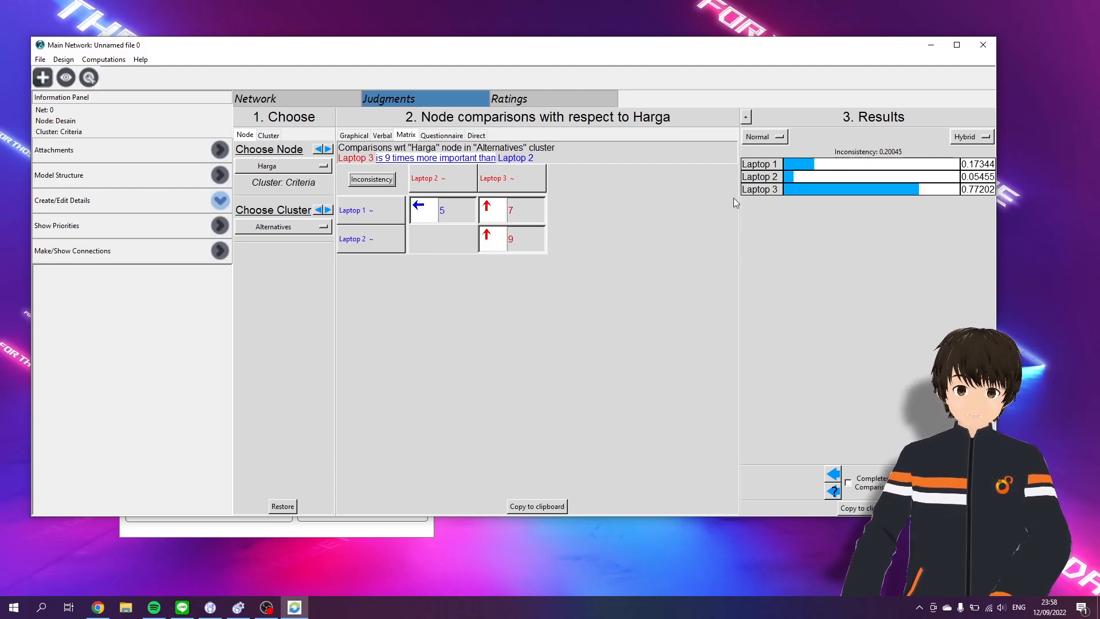
Set Laptop 1 to 3 times over Laptop 2 for Harga, and switch the comparisons to the Desain criterion
click(461, 215)
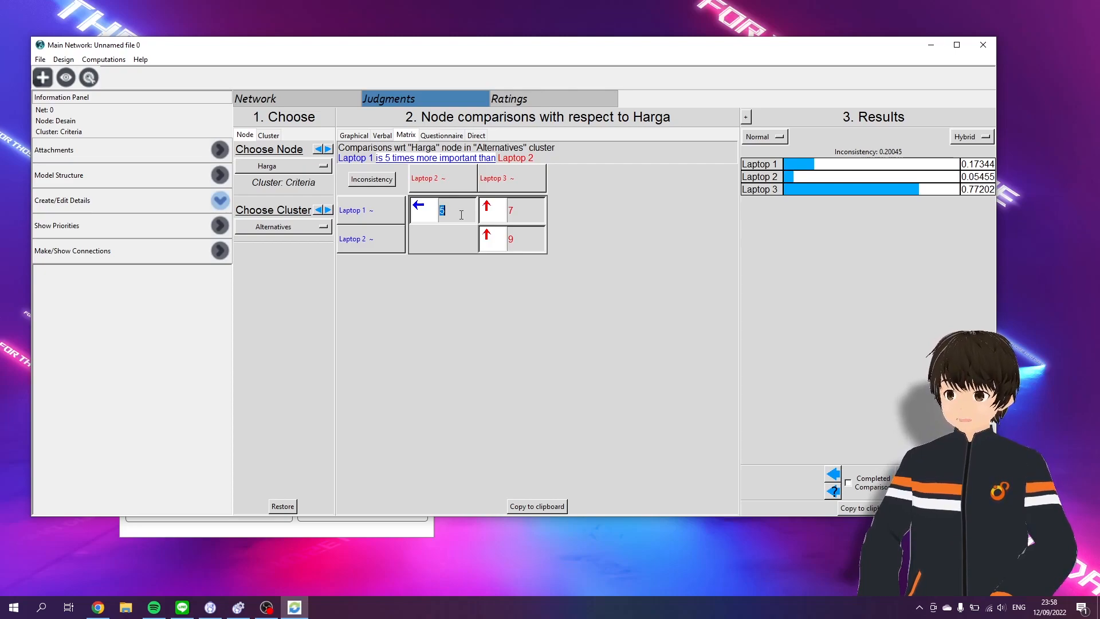
text(3)
key(Tab)
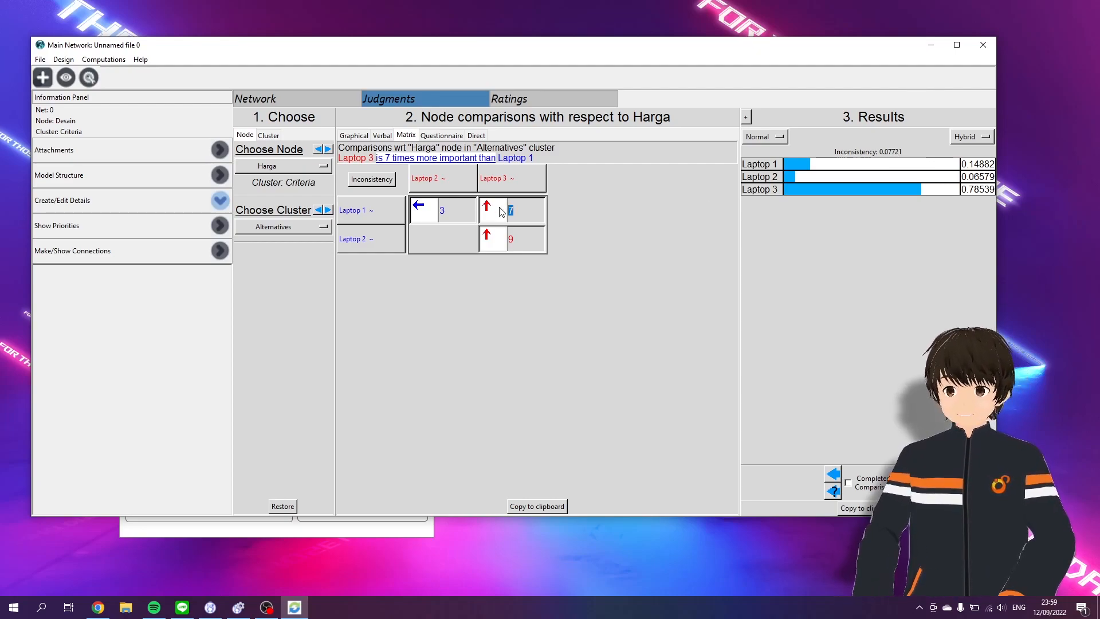
click(314, 166)
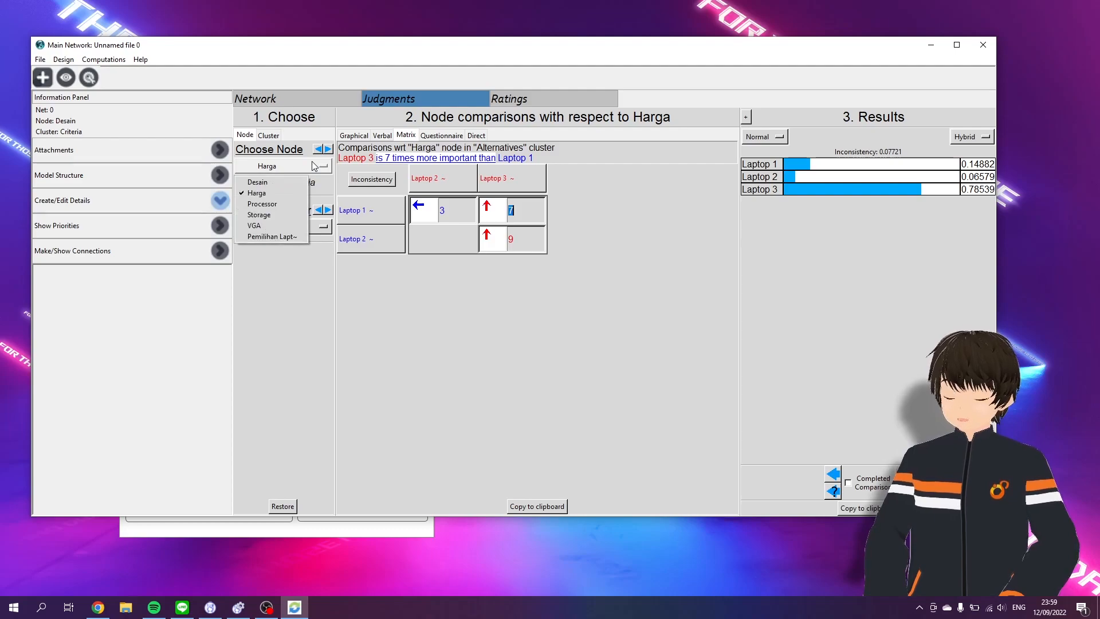
click(257, 181)
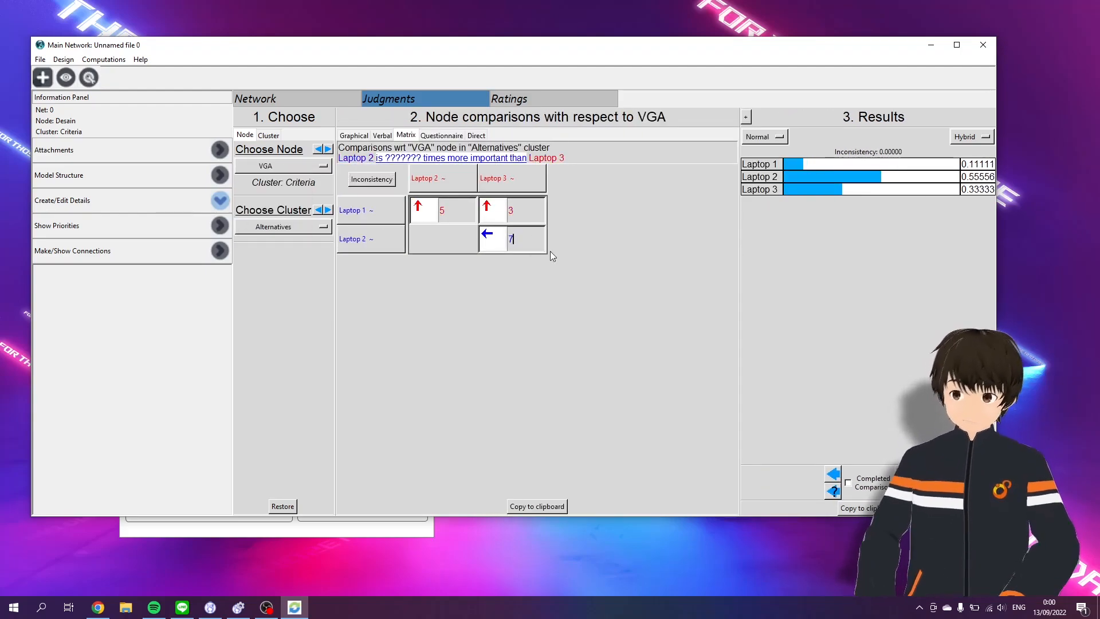
Check the inconsistency of the judgments for Pemilihan Laptop, Desain, Harga, Processor and Storage one after another
click(284, 165)
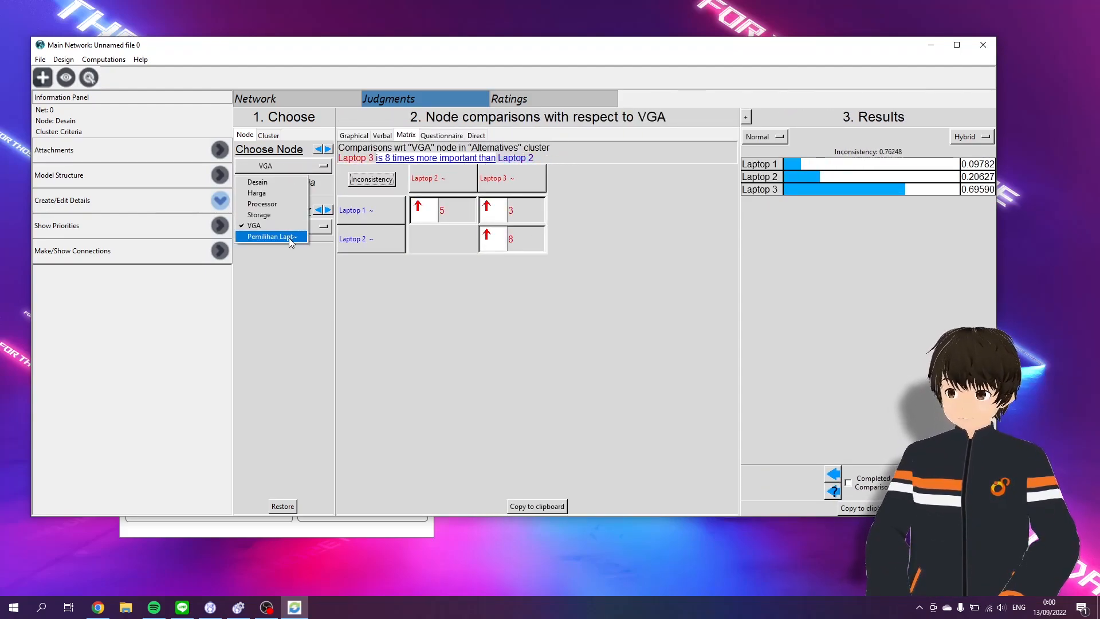
click(289, 238)
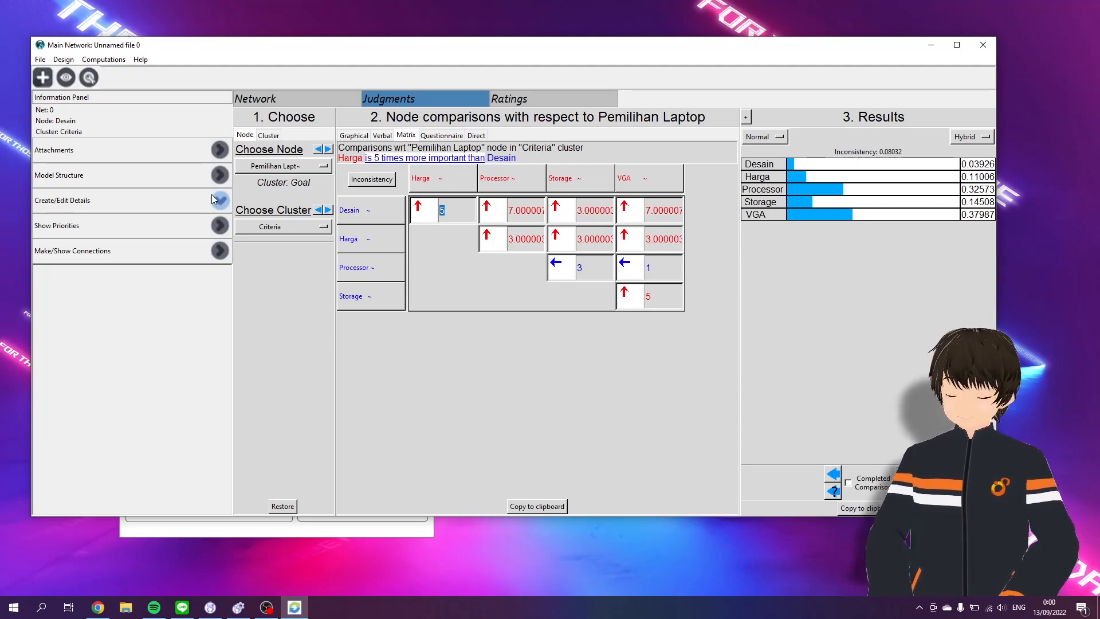
click(287, 168)
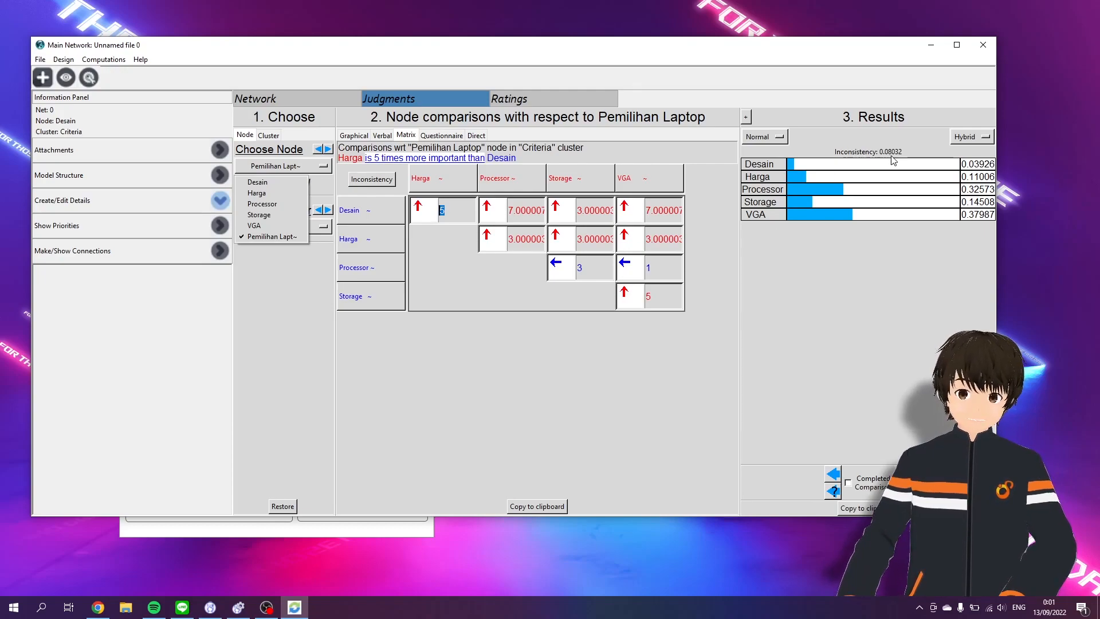
click(269, 184)
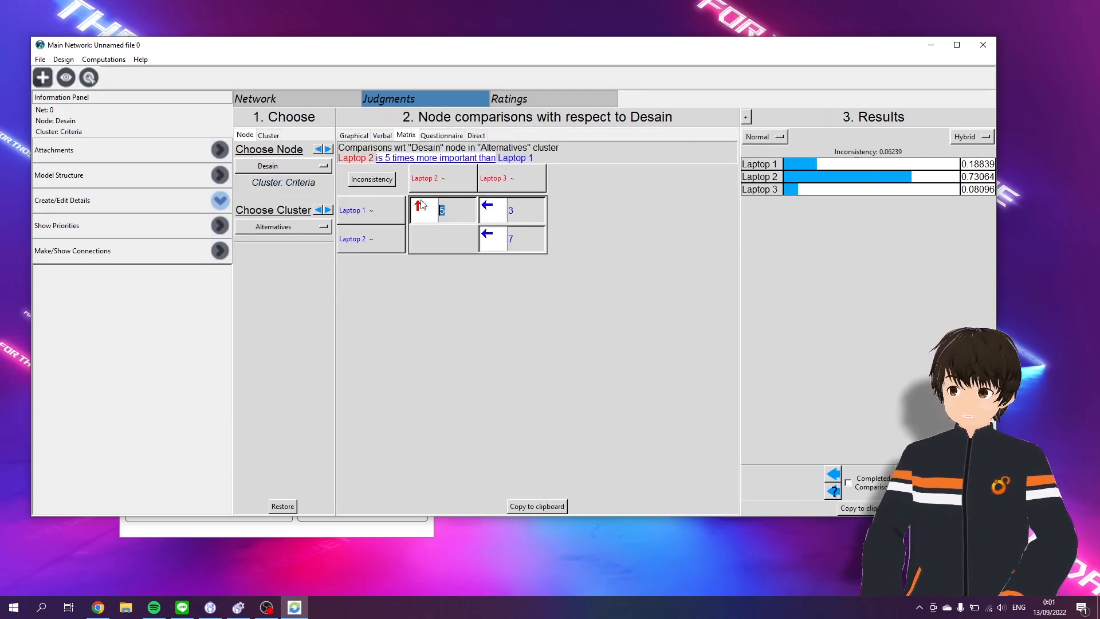
click(293, 167)
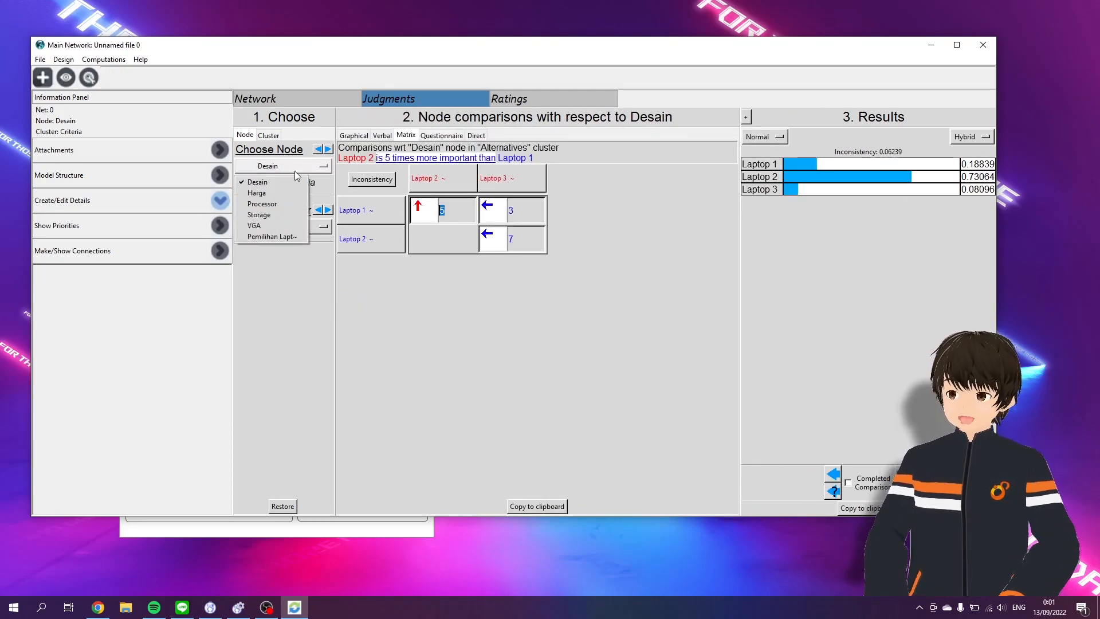
click(296, 193)
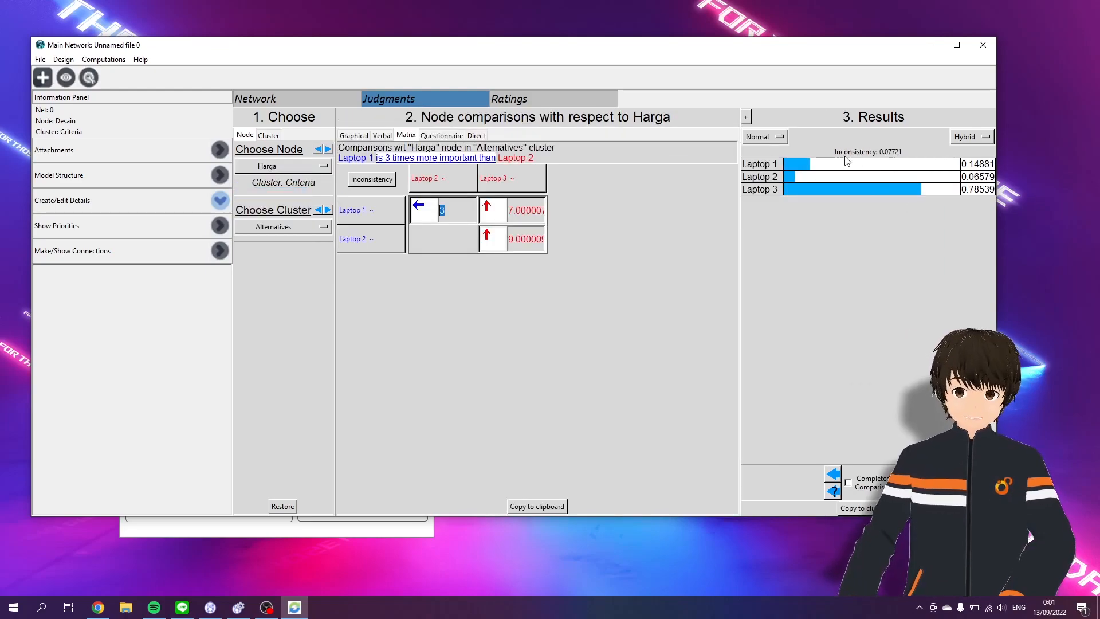
click(320, 170)
click(297, 203)
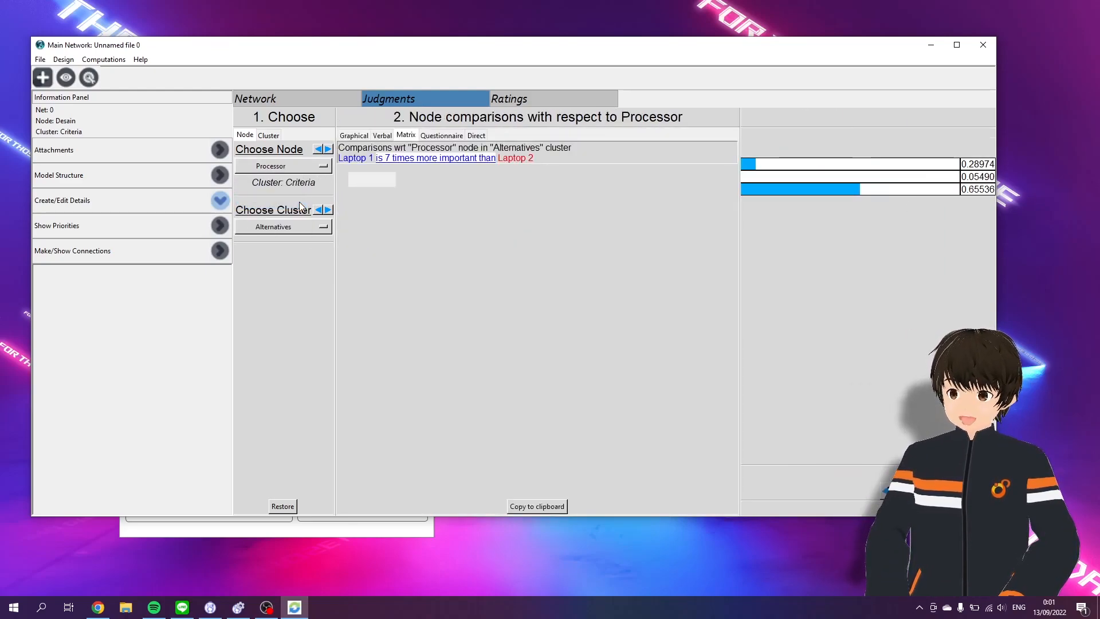
click(294, 167)
click(296, 216)
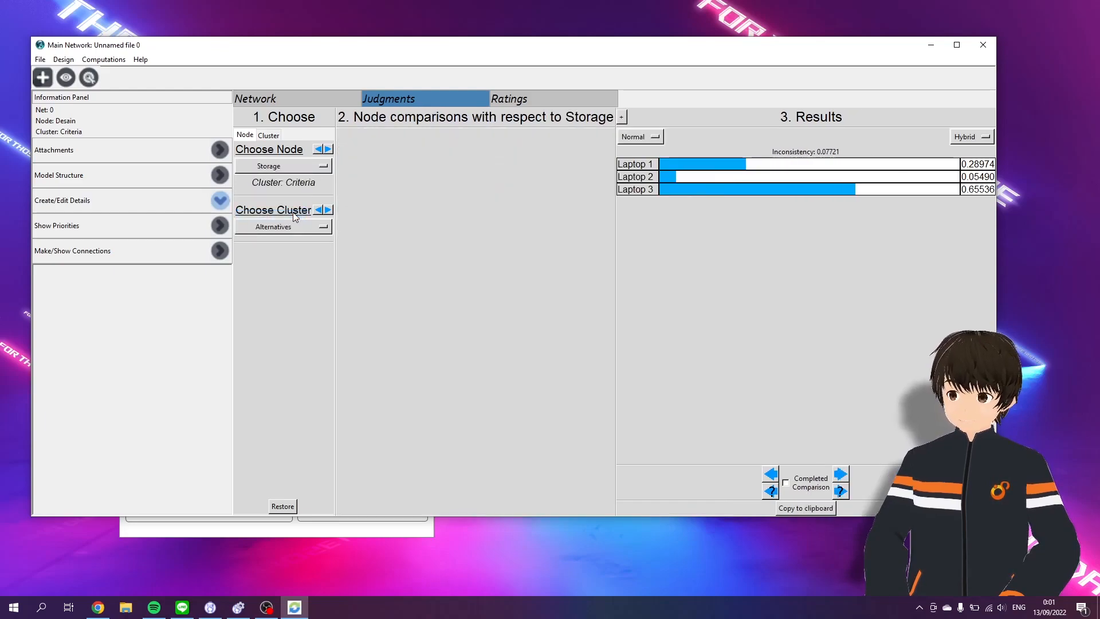
For the VGA criterion, set Laptop 1 to 5 times over Laptop 2 and Laptop 3 to 9 times over Laptop 2
click(304, 167)
click(297, 226)
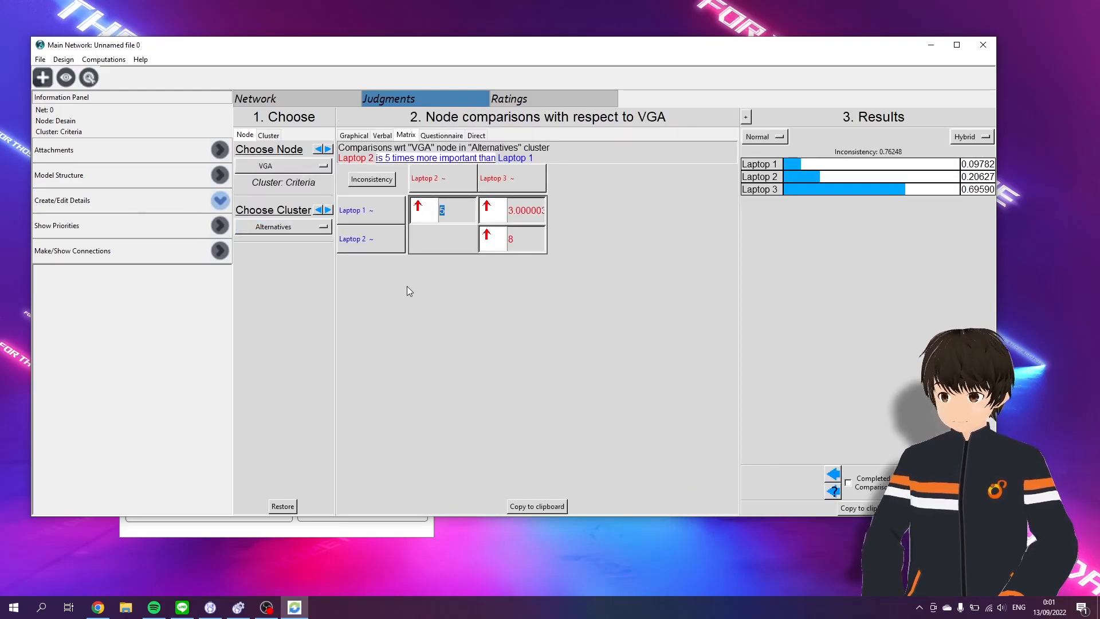
click(519, 245)
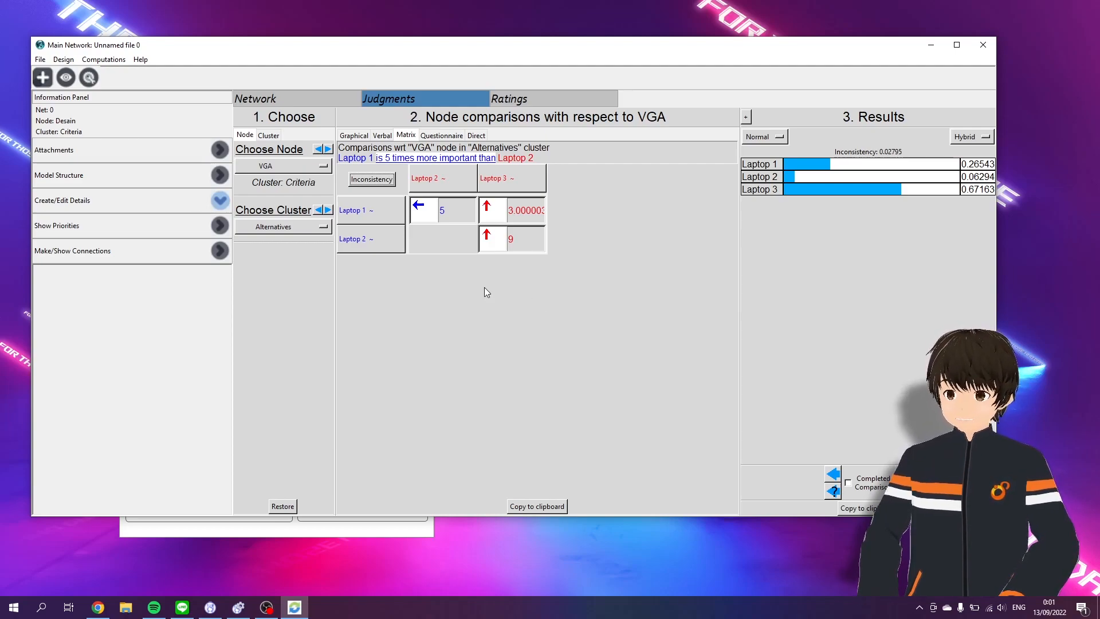
Synthesize the overall priorities of the laptop alternatives and move the results window over the judgments
click(102, 60)
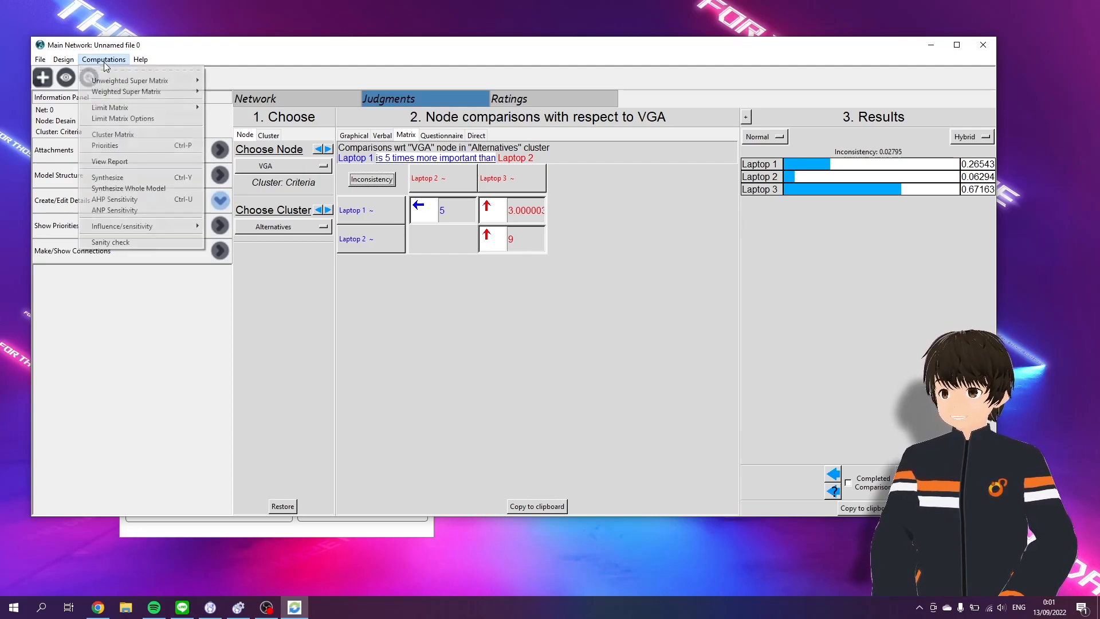
click(134, 178)
drag(273, 117, 391, 118)
drag(250, 26, 503, 133)
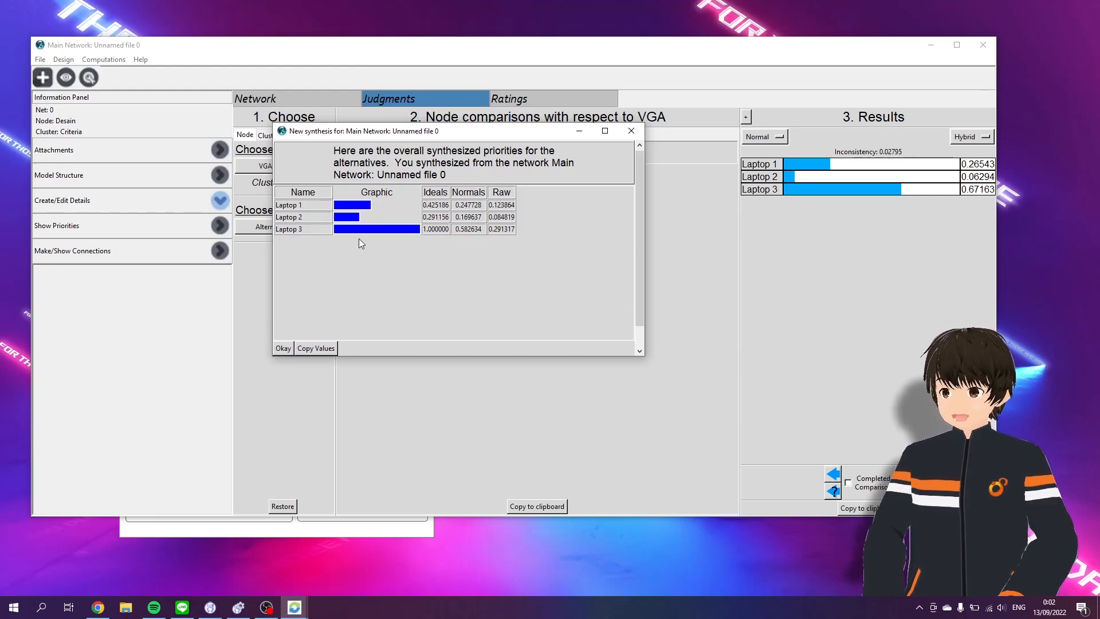